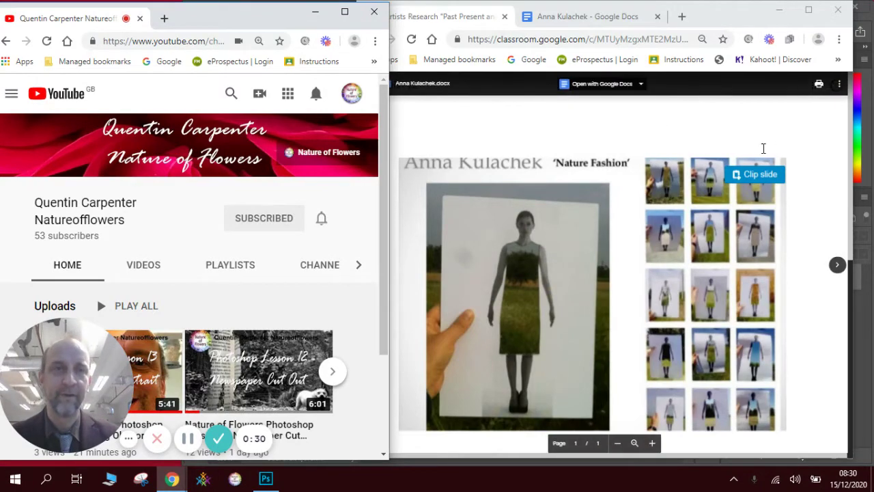
Bring Photoshop forward and review the IMG_5261, IMG_6980 sunflower and forget-me-not photos, ending on Standing man.JPG
click(791, 16)
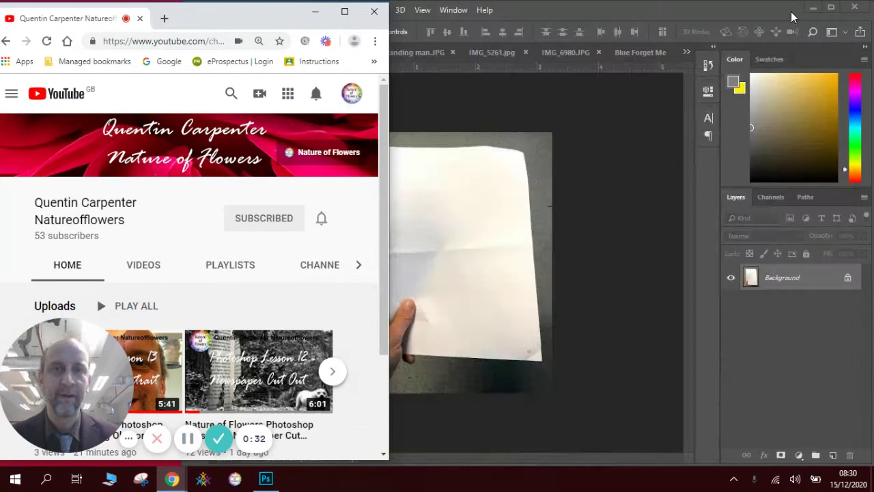
click(620, 184)
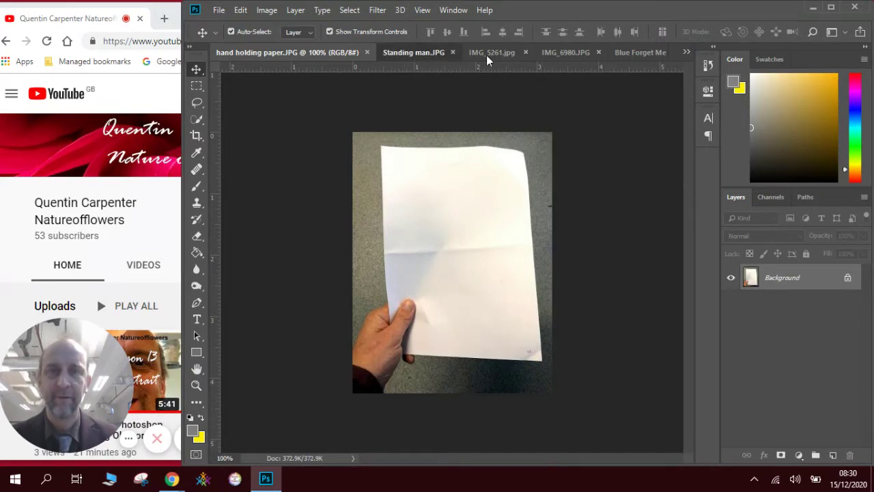
click(397, 52)
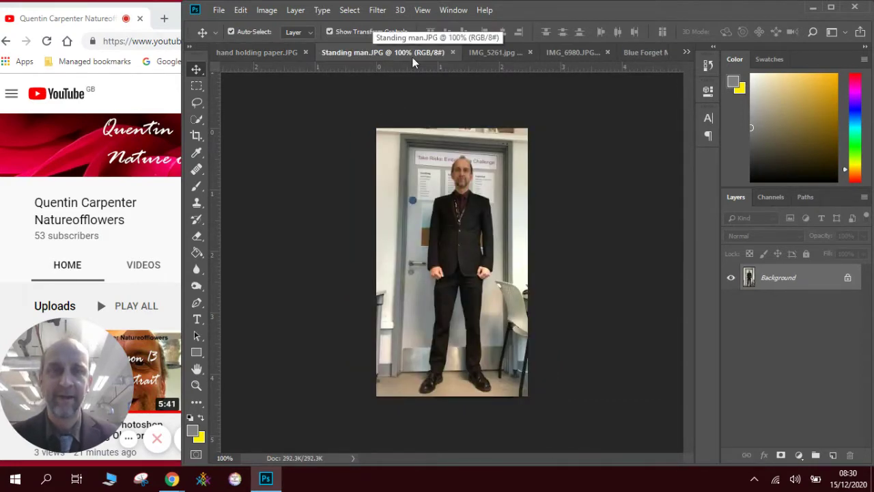
click(489, 52)
click(558, 52)
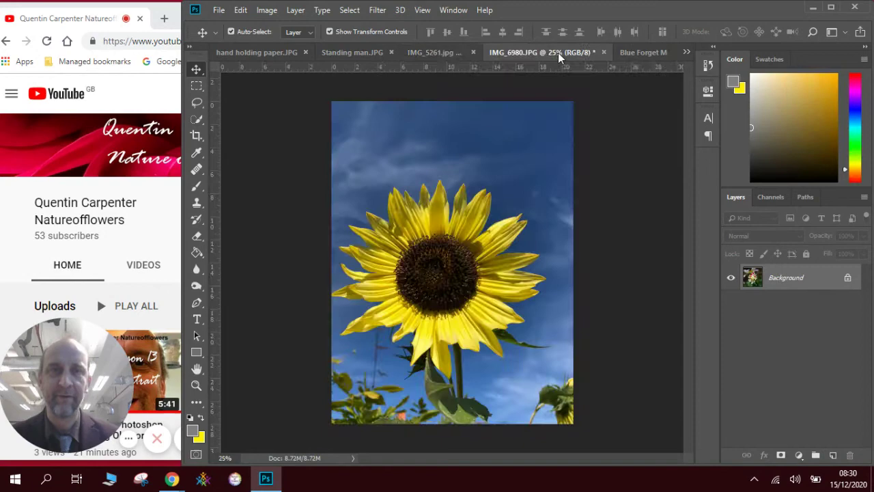
click(642, 54)
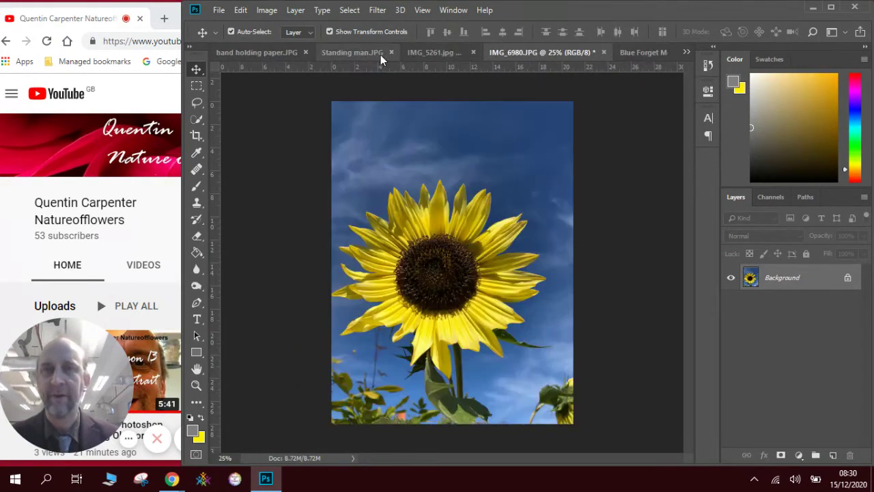
click(380, 55)
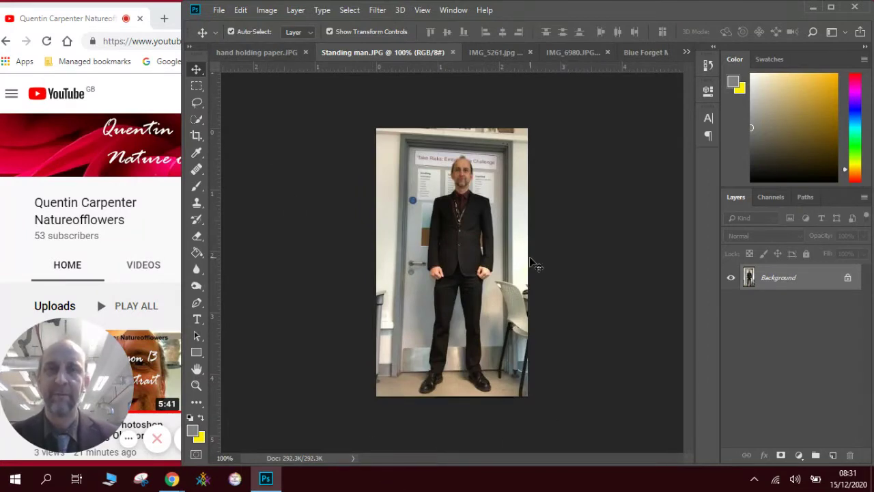
Copy a rectangular selection around the standing man and the door
click(196, 85)
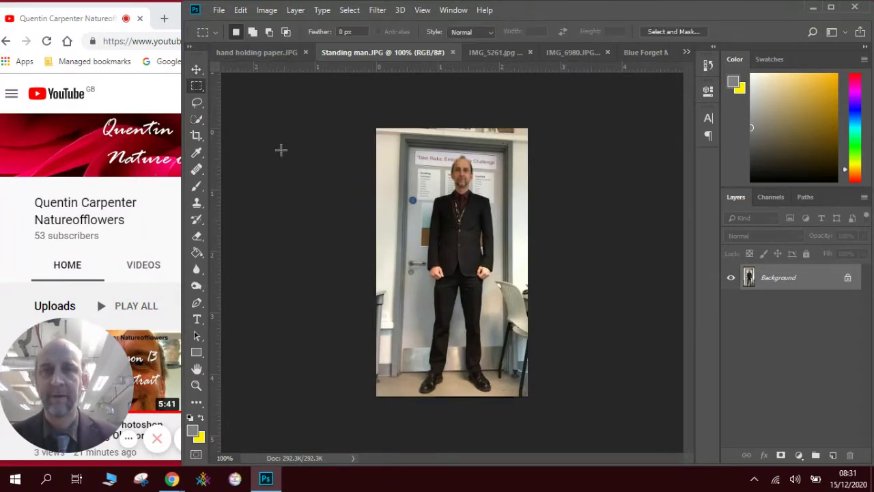
drag(408, 147, 505, 399)
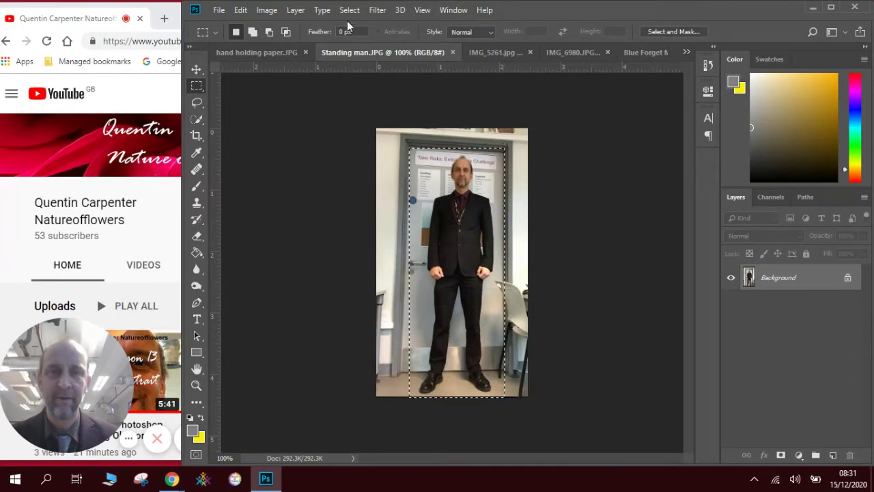
click(241, 10)
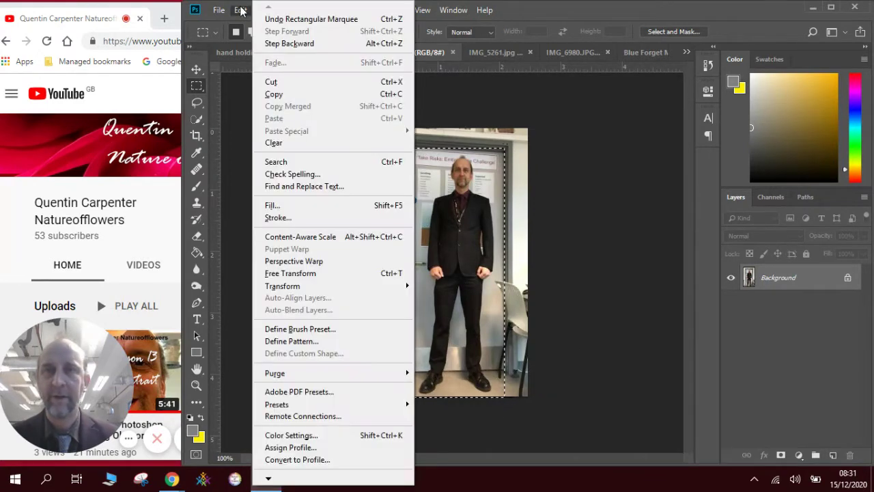
click(282, 93)
Paste the man into hand holding paper.JPG as Layer 1
click(250, 57)
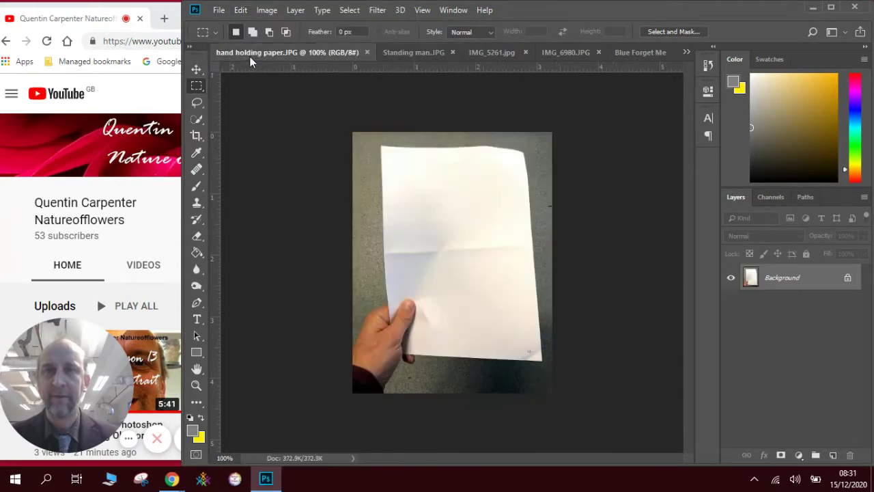
click(241, 10)
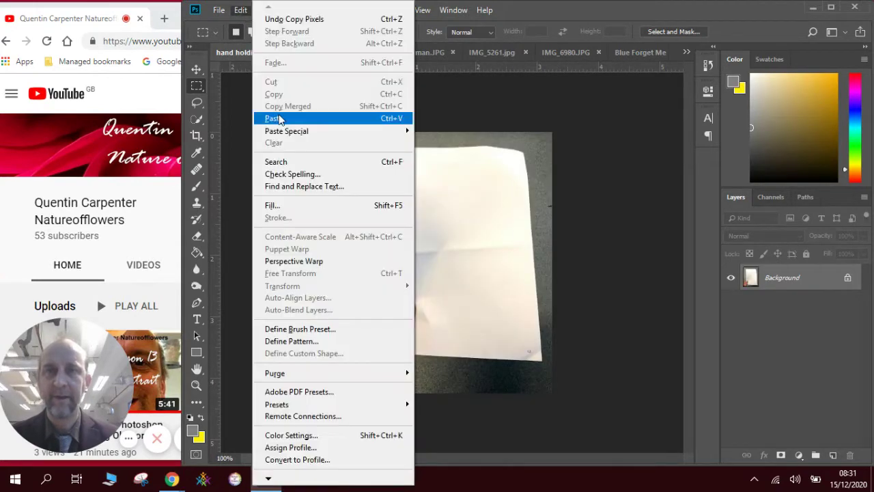
click(274, 120)
click(196, 69)
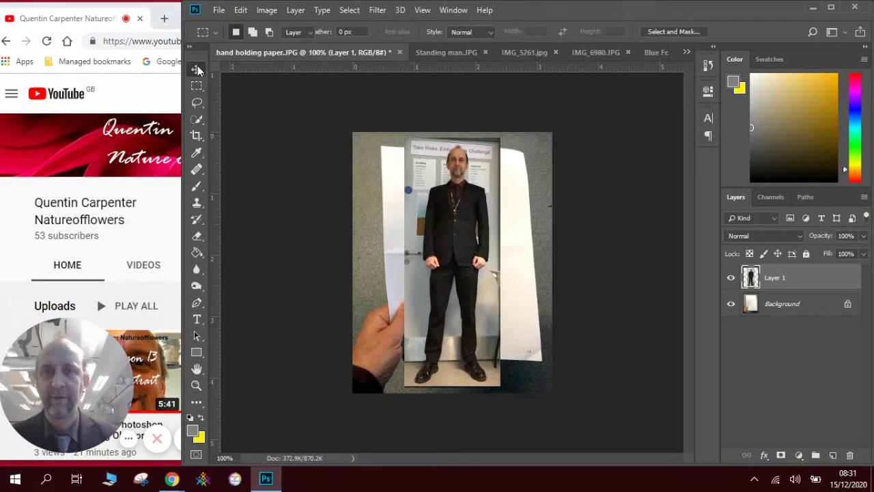
Shrink Layer 1, tilt it about -3.24° and move it up onto the paper, then commit
drag(405, 138, 442, 190)
drag(506, 168, 502, 160)
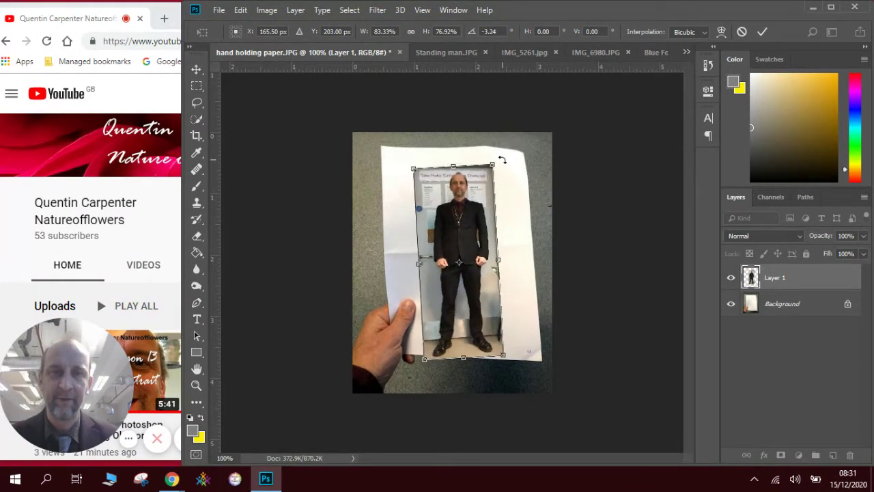
drag(476, 205, 475, 198)
key(Return)
click(534, 236)
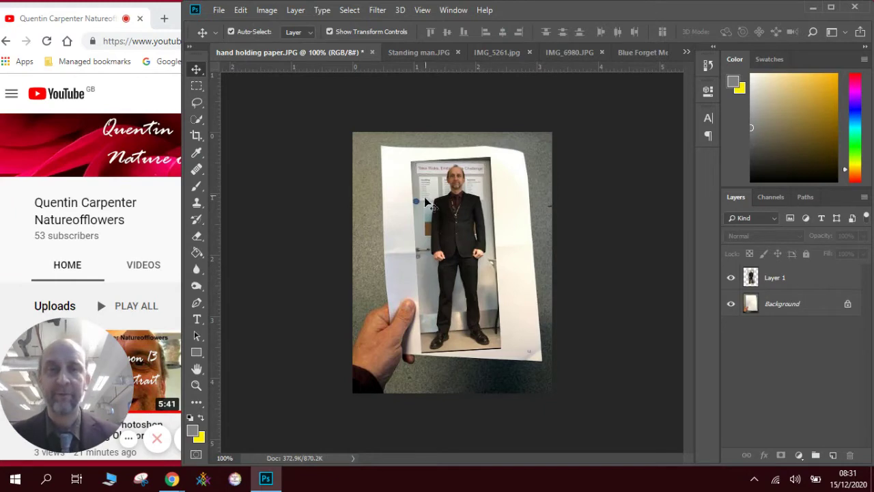
Zoom in to 200% on the man on the paper
key(ctrl+plus)
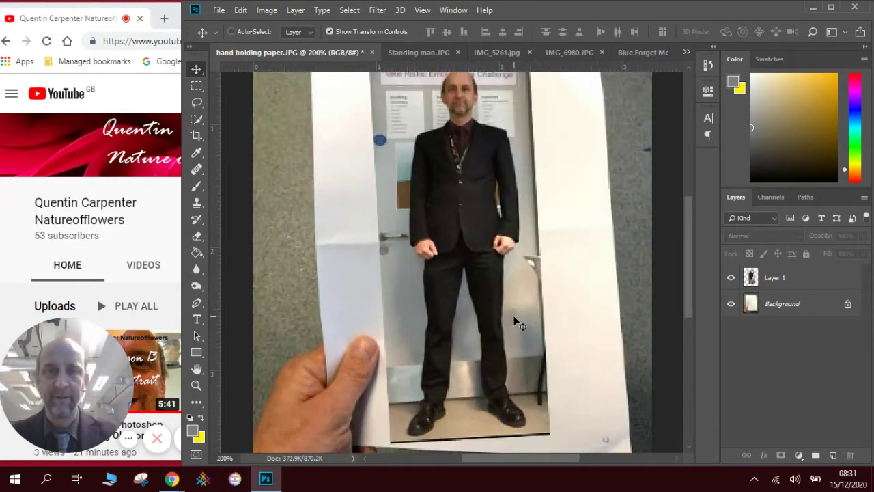
key(ctrl+minus)
key(ctrl+plus)
drag(686, 280, 687, 266)
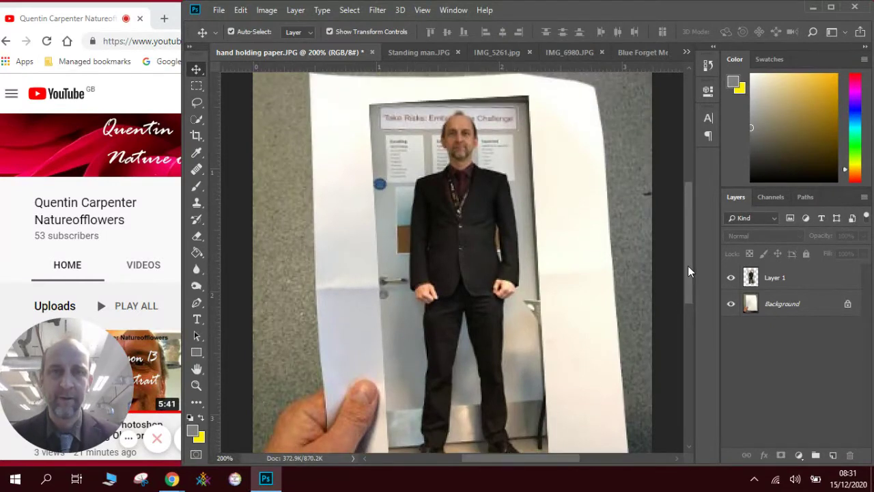
Trace a partial Lasso outline down the man's left side, then discard it
click(198, 104)
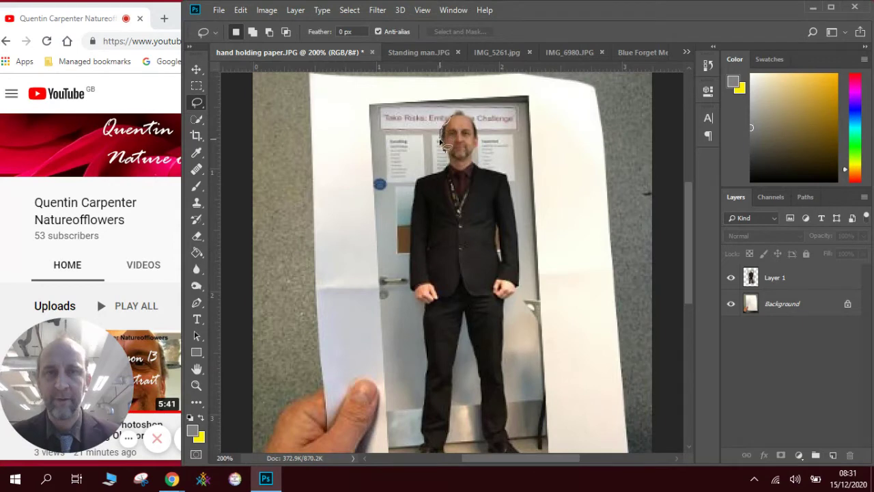
mouse_move(448, 152)
mouse_down()
mouse_move(418, 181)
mouse_move(412, 211)
mouse_move(413, 296)
mouse_move(424, 309)
mouse_move(427, 357)
mouse_move(425, 444)
mouse_up()
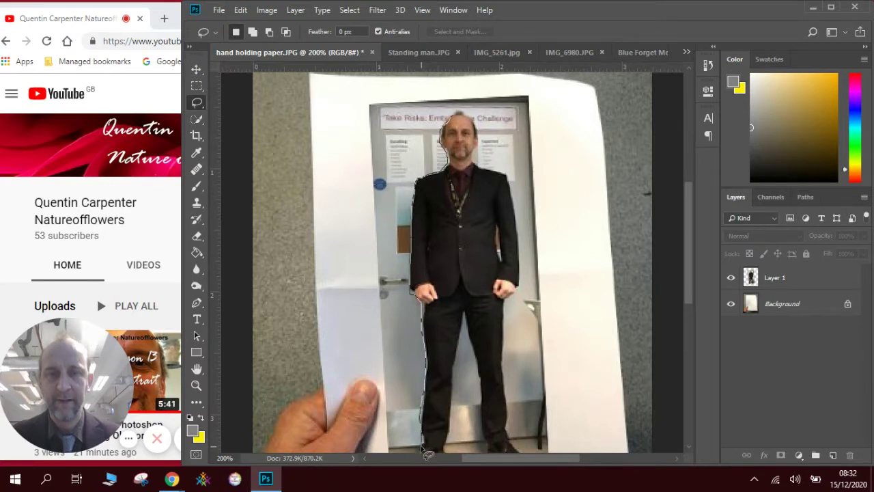
drag(428, 454, 423, 451)
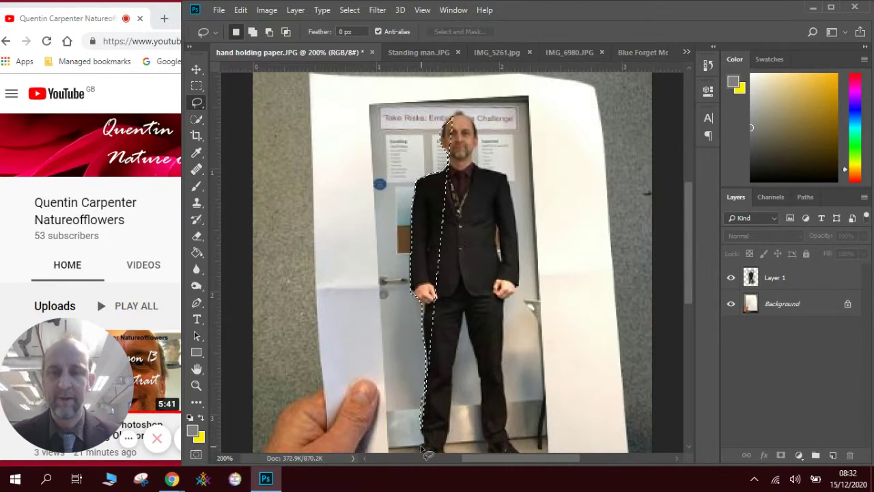
click(422, 448)
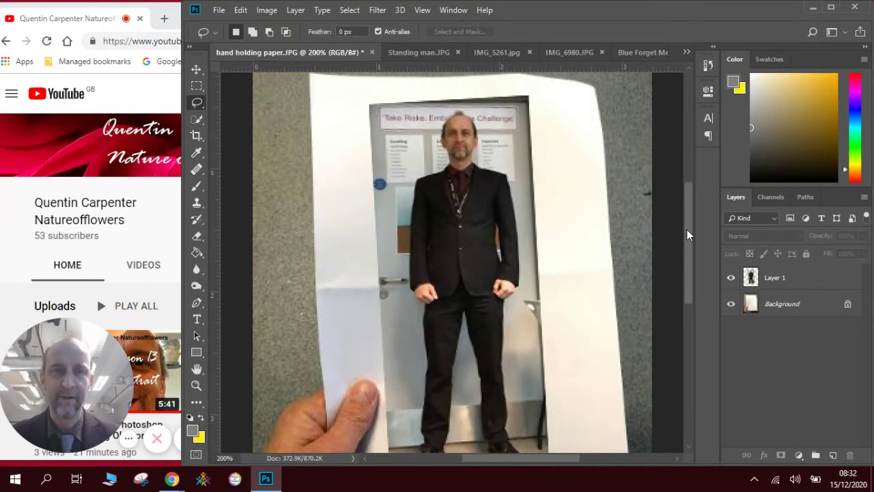
Trace a closed Lasso outline all the way around the man, starting from his face
mouse_move(687, 230)
mouse_down()
mouse_move(687, 251)
mouse_move(685, 240)
mouse_up()
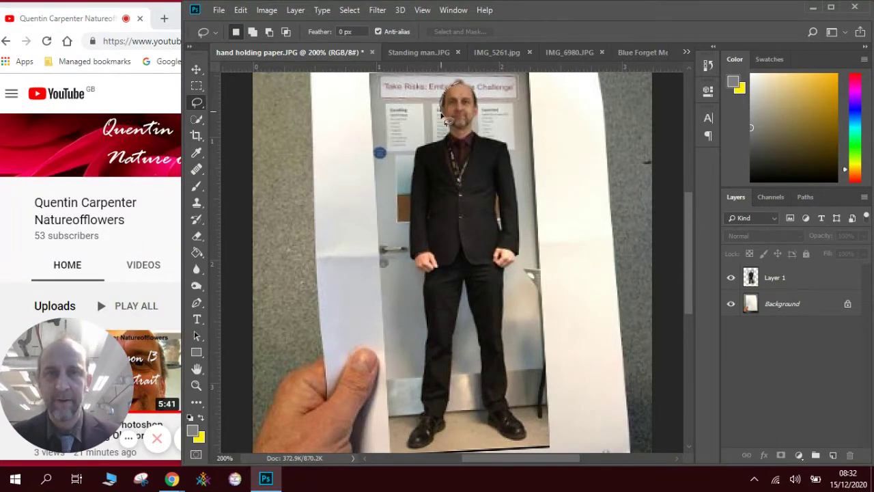
mouse_move(450, 127)
mouse_down()
mouse_move(417, 152)
mouse_move(410, 199)
mouse_move(428, 333)
mouse_move(425, 416)
mouse_move(420, 423)
mouse_move(423, 408)
mouse_move(413, 452)
mouse_move(432, 452)
mouse_move(446, 435)
mouse_move(464, 285)
mouse_move(485, 406)
mouse_move(516, 444)
mouse_move(530, 438)
mouse_move(510, 407)
mouse_move(503, 326)
mouse_move(522, 220)
mouse_move(511, 157)
mouse_move(479, 120)
mouse_up()
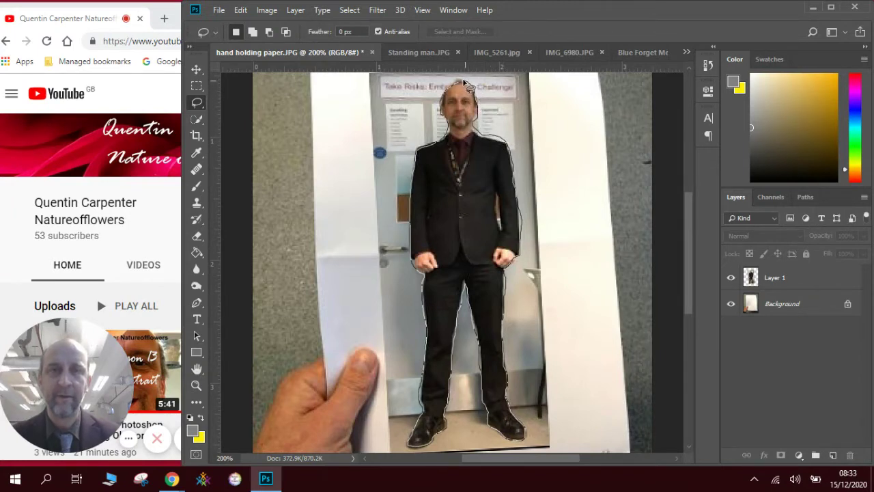
drag(465, 82, 463, 81)
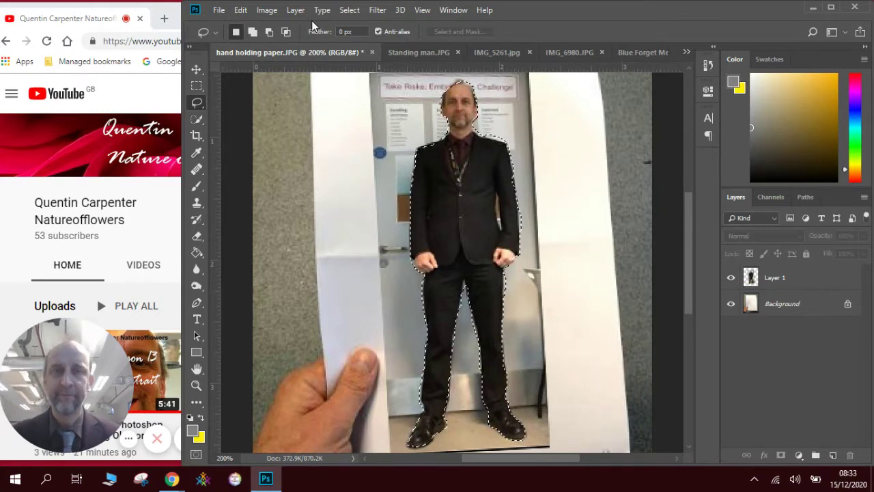
Copy the lassoed man from Layer 1 and paste him as a new Layer 2
click(242, 12)
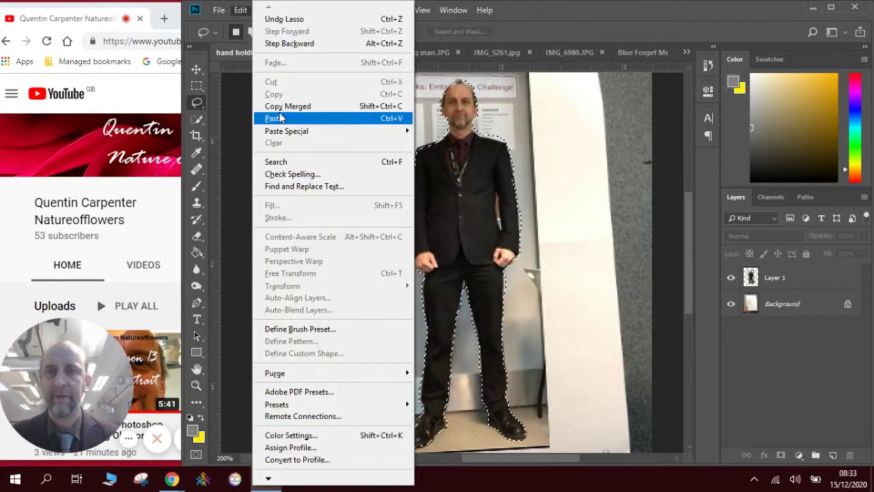
click(779, 288)
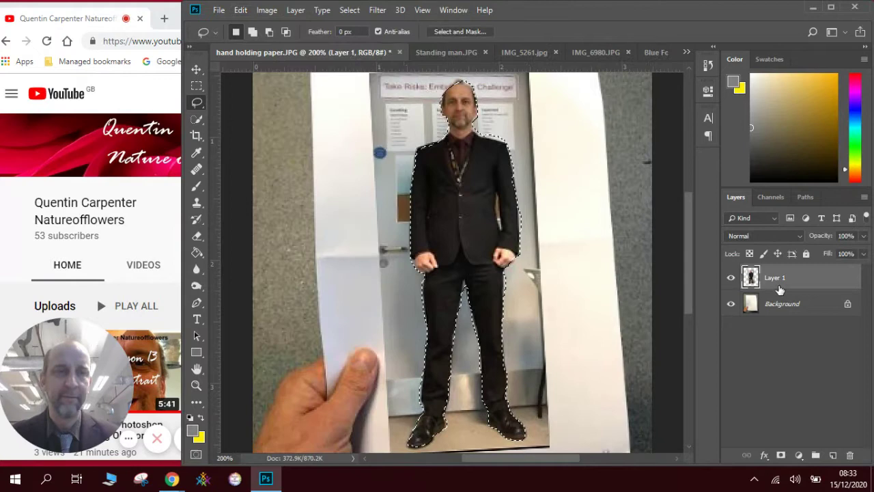
click(240, 12)
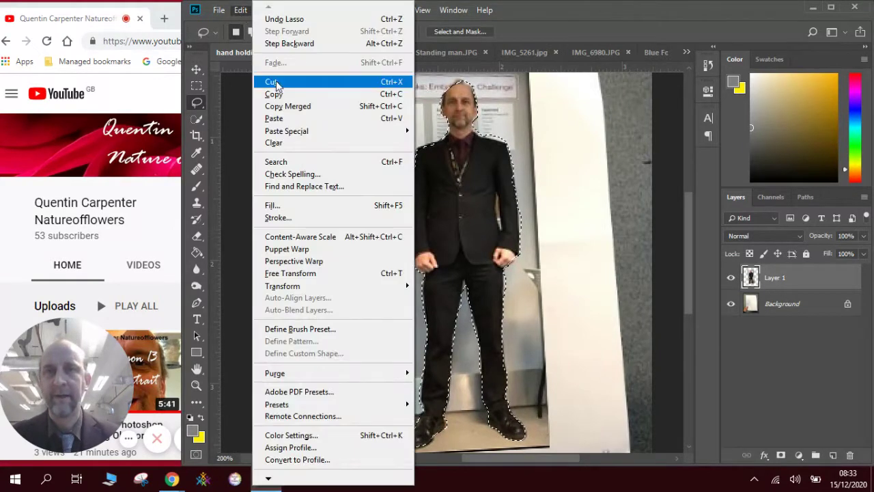
click(277, 95)
click(242, 13)
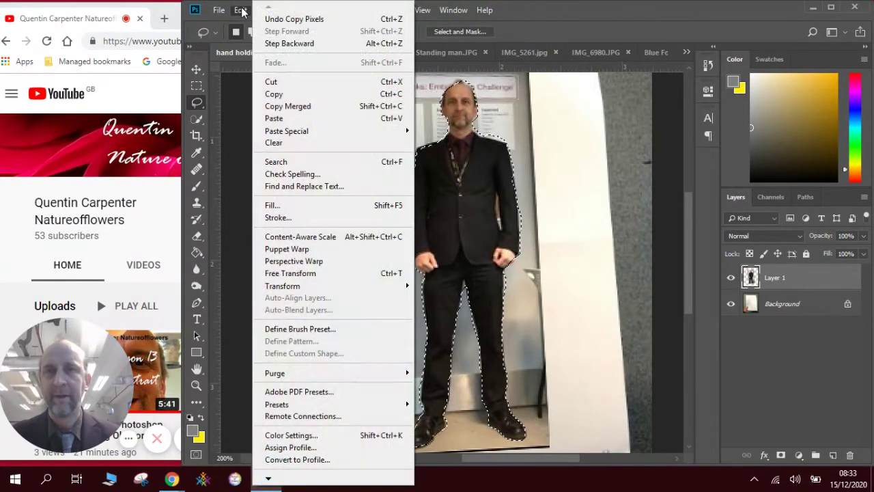
click(274, 117)
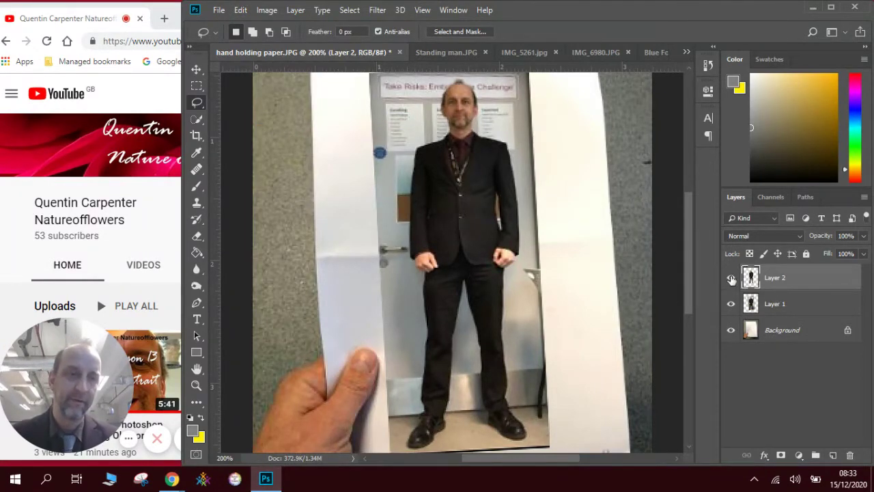
Hide Layer 1 and drag it to the trash to delete it
click(731, 305)
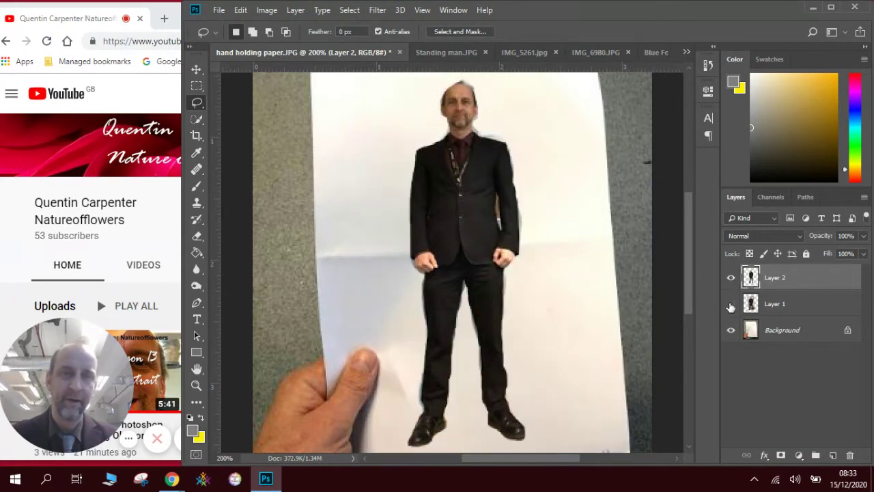
click(781, 305)
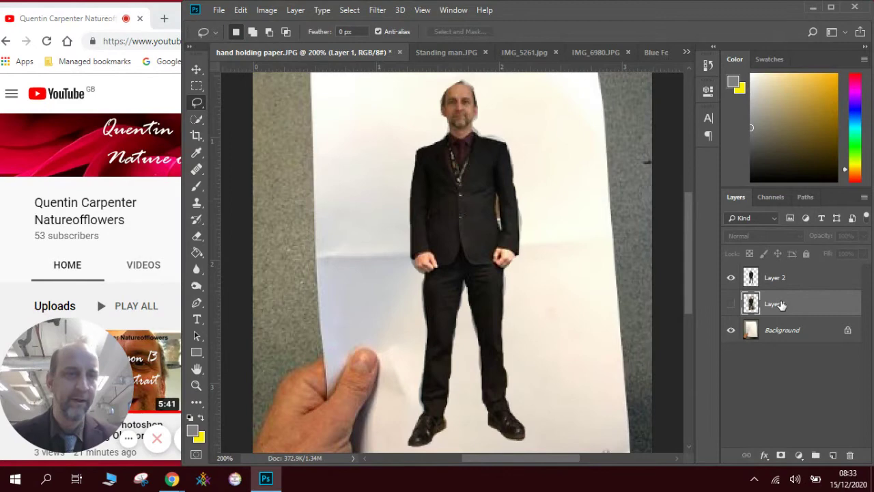
drag(782, 305, 849, 455)
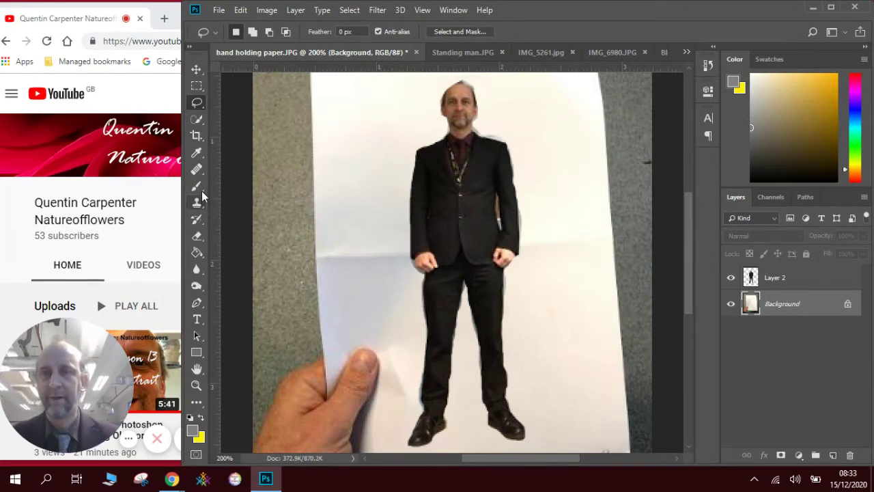
Set up the Eraser with a Hard Round tip at 10 px
click(201, 238)
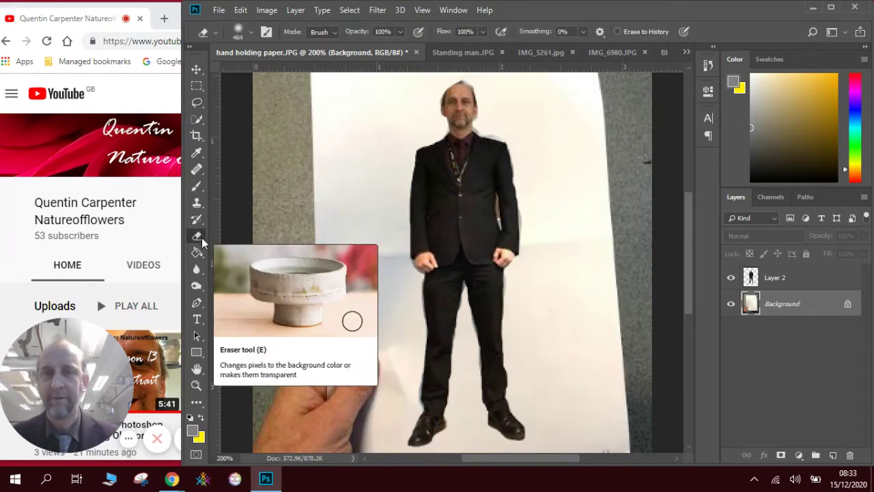
click(251, 33)
click(267, 72)
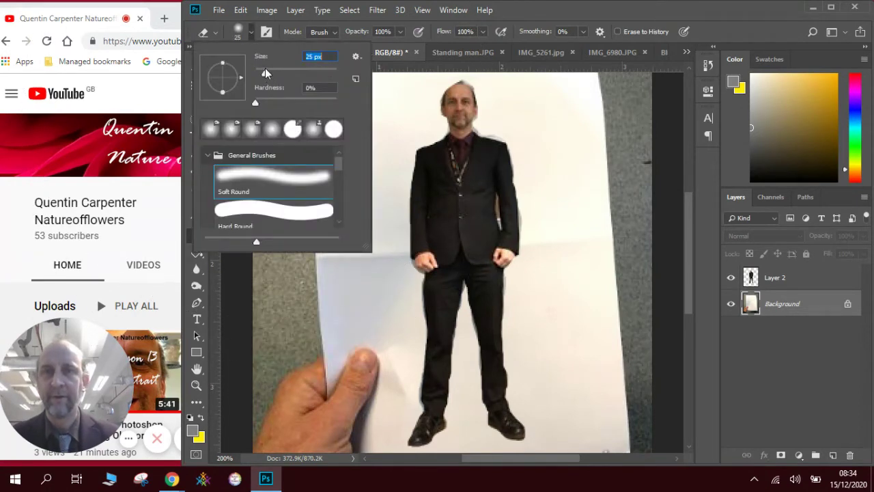
click(262, 206)
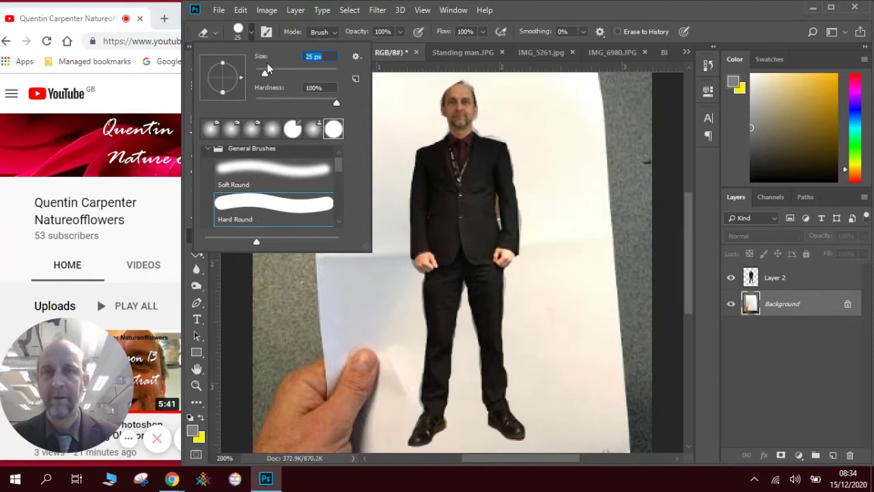
drag(261, 70, 261, 72)
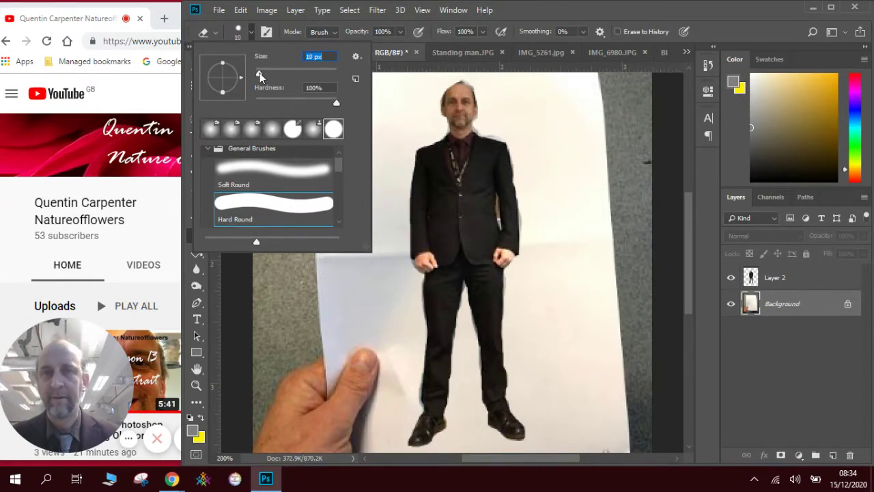
click(547, 236)
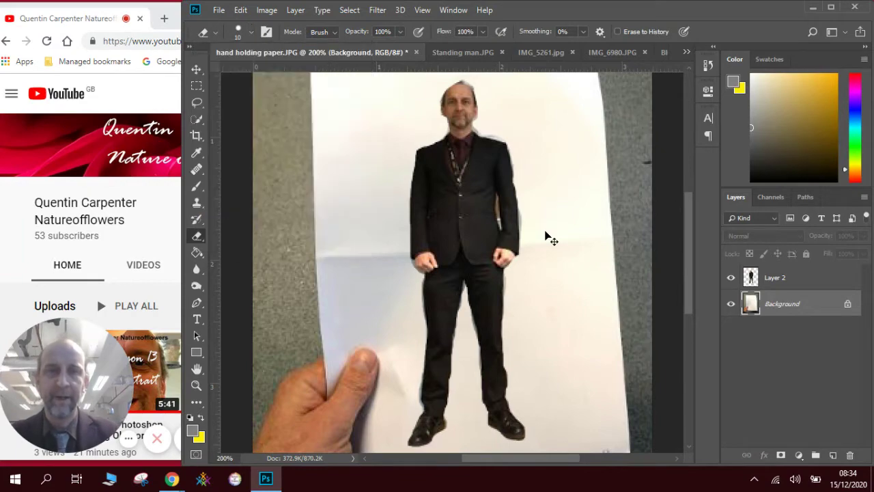
On Layer 2 at 600%, erase the light fringe at the man's neck and shoulder
scroll(547, 236, up, 4)
key(space)
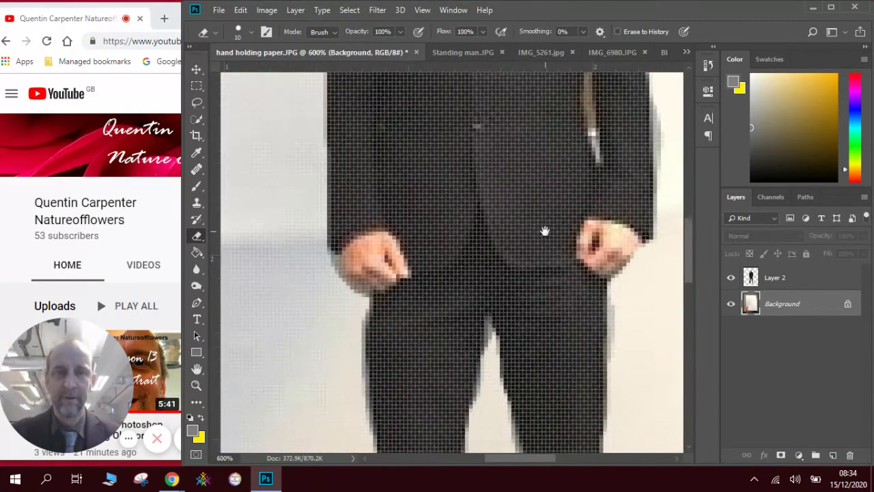
drag(545, 232, 494, 351)
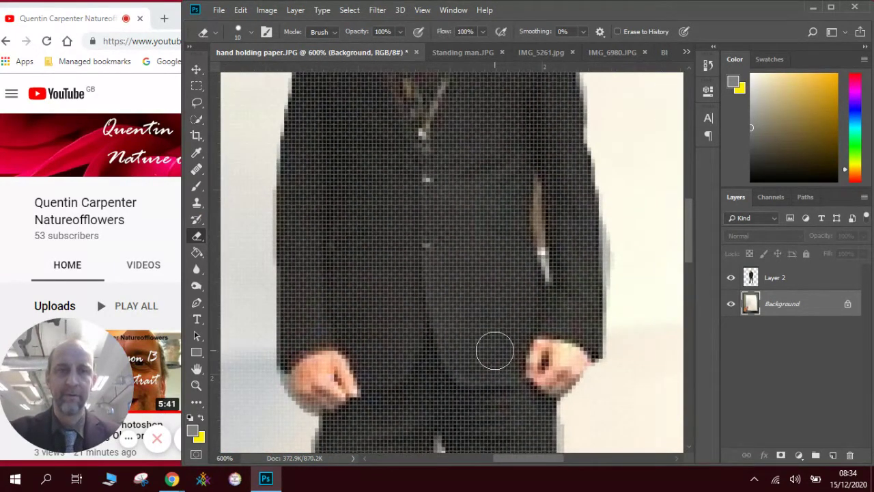
key(space)
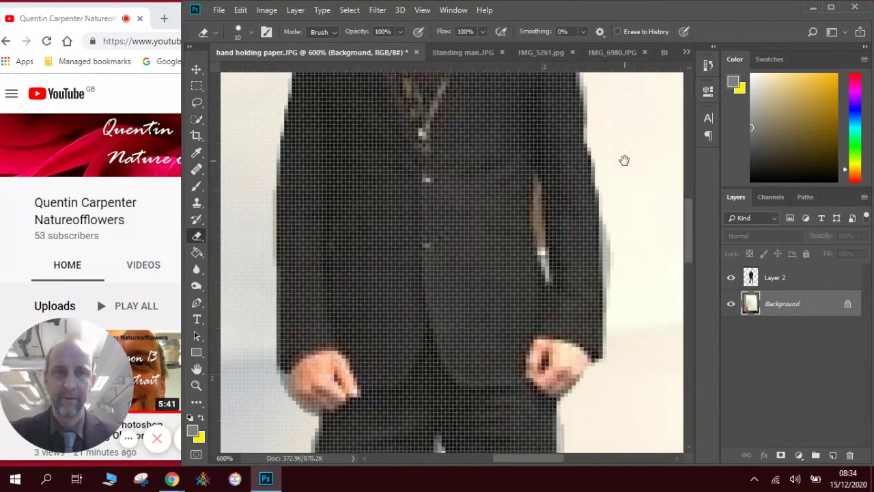
key(space)
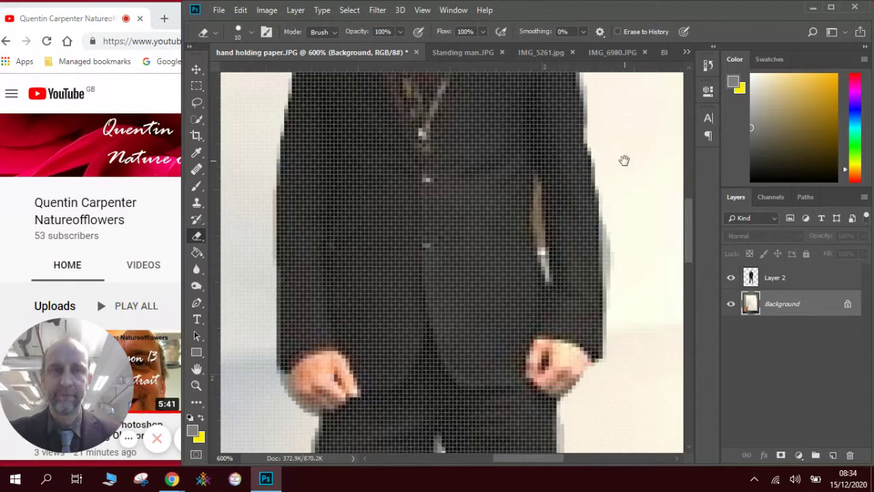
drag(688, 232, 688, 197)
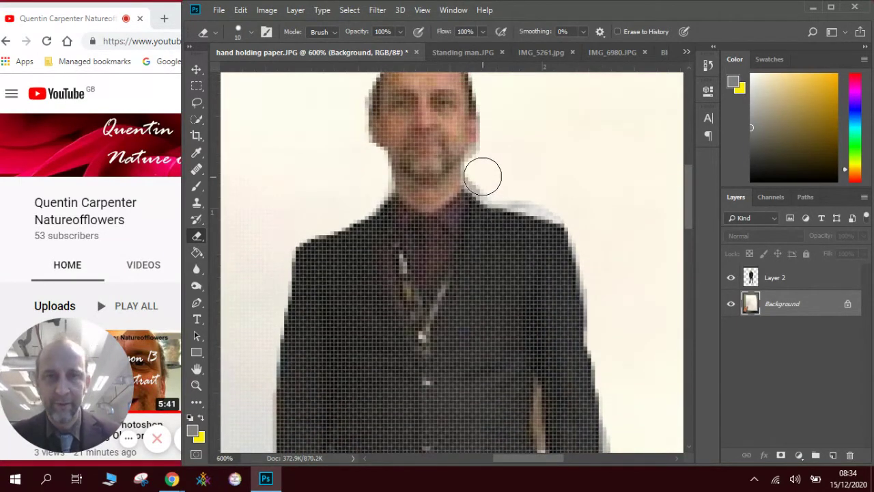
click(482, 176)
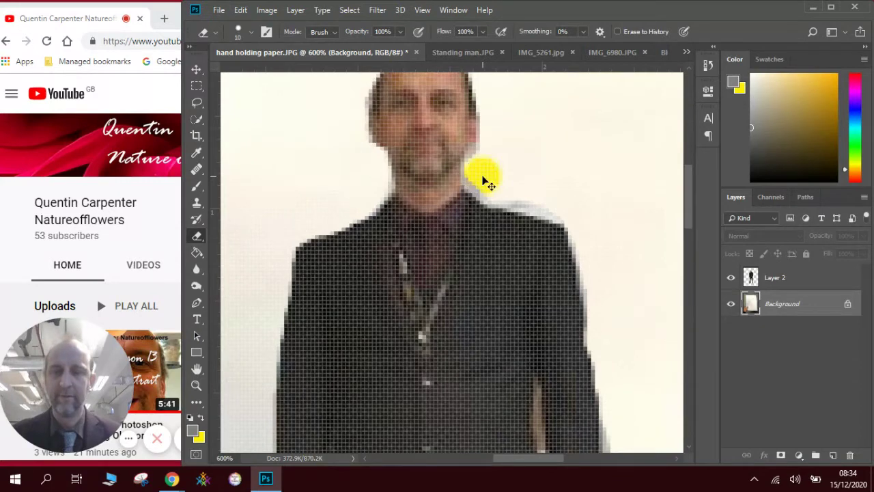
click(784, 280)
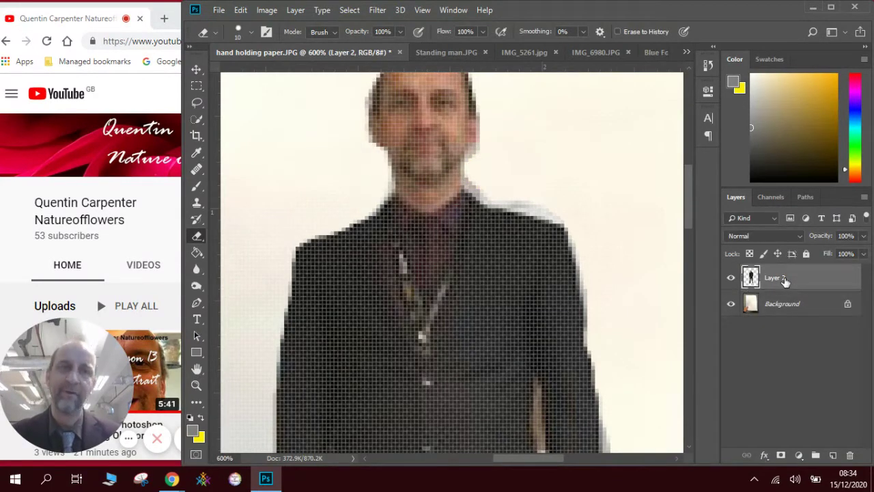
click(485, 179)
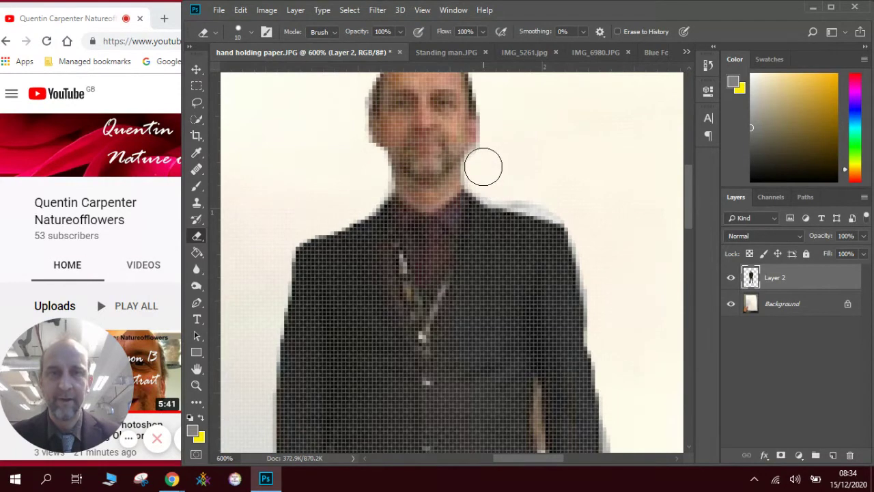
drag(513, 188, 554, 200)
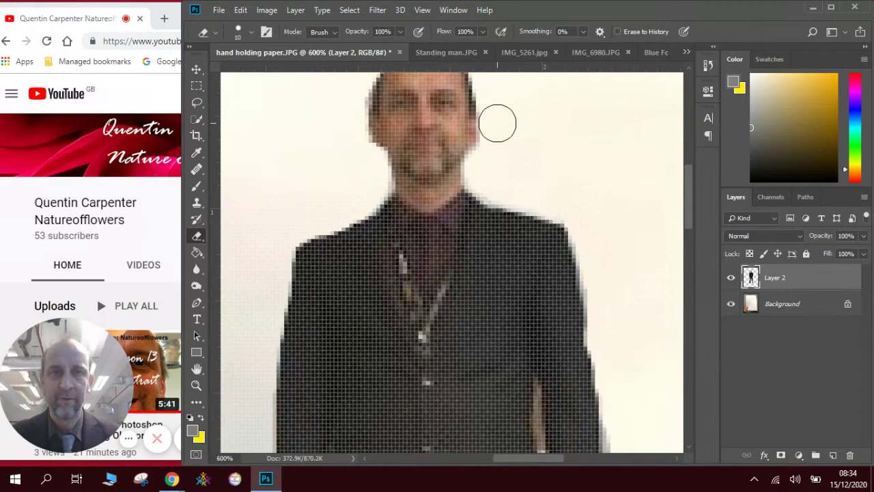
Erase the dark fringe along the top of the man's head
drag(688, 210, 685, 175)
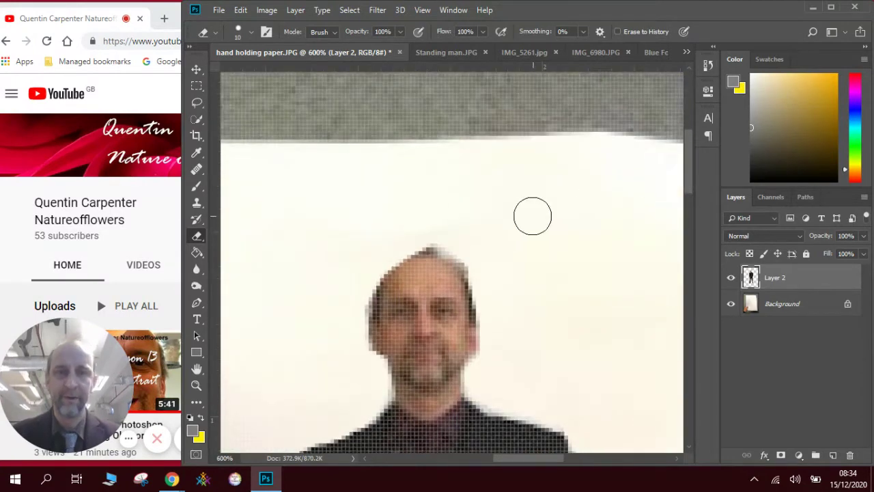
drag(474, 244, 450, 236)
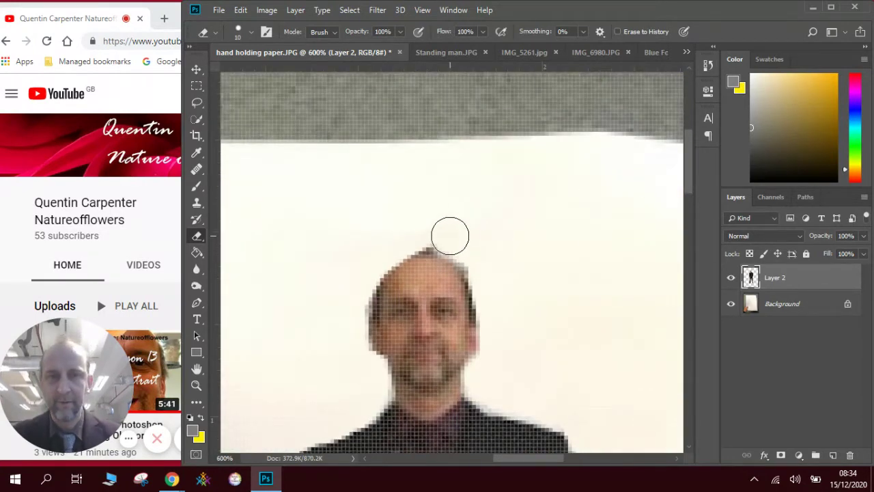
drag(686, 172, 686, 272)
drag(689, 239, 687, 205)
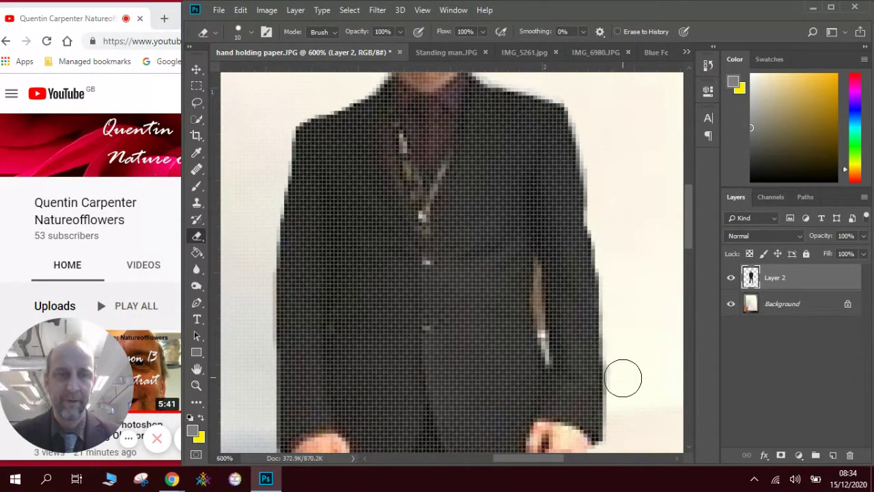
Reduce the Eraser size to 2 px
click(252, 34)
drag(257, 72, 255, 73)
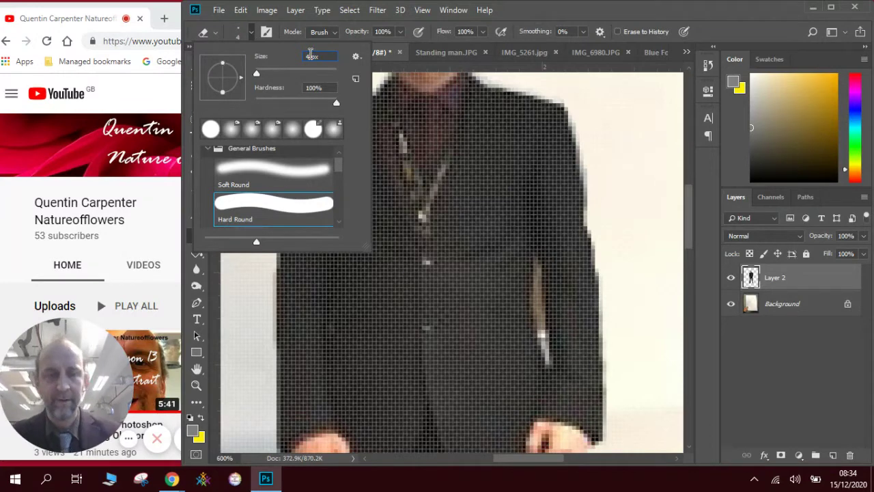
text(42)
key(BackSpace)
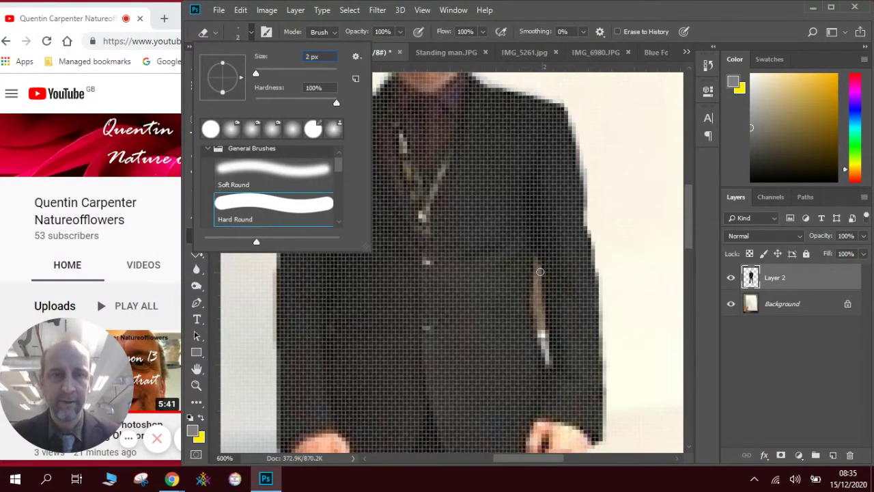
key(Return)
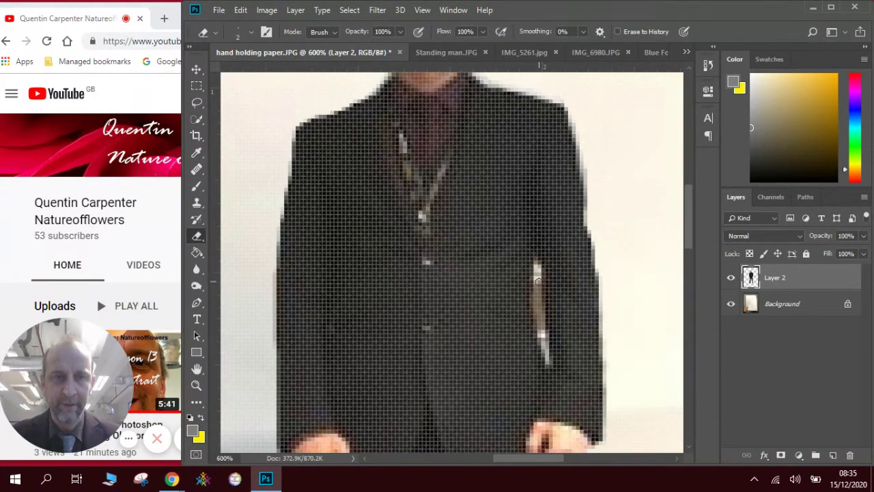
Erase the light streak on the jacket and the grey fringe along both legs
mouse_move(538, 286)
mouse_down()
mouse_move(547, 354)
mouse_move(537, 273)
mouse_up()
drag(689, 220, 693, 294)
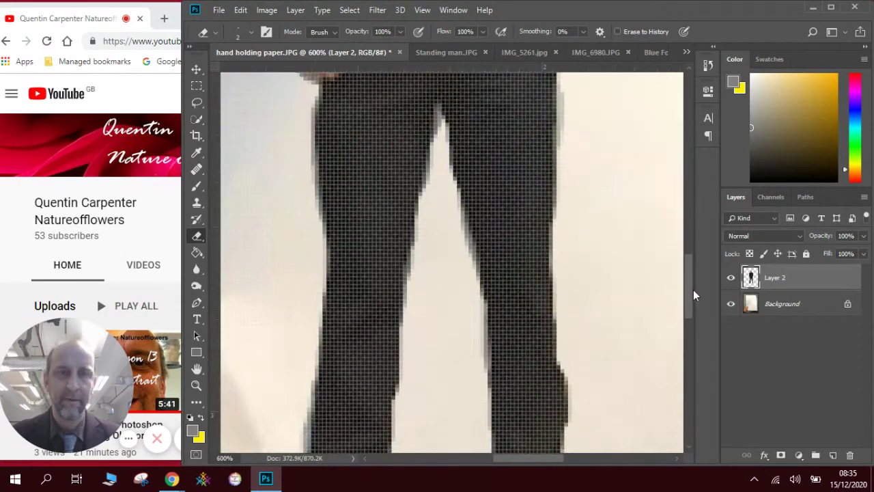
drag(566, 92, 563, 143)
drag(685, 285, 687, 319)
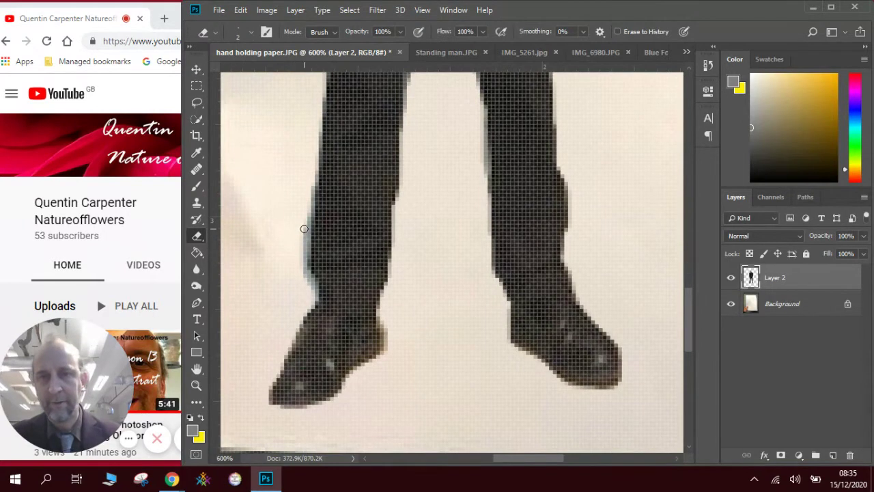
drag(302, 230, 302, 247)
drag(313, 282, 311, 302)
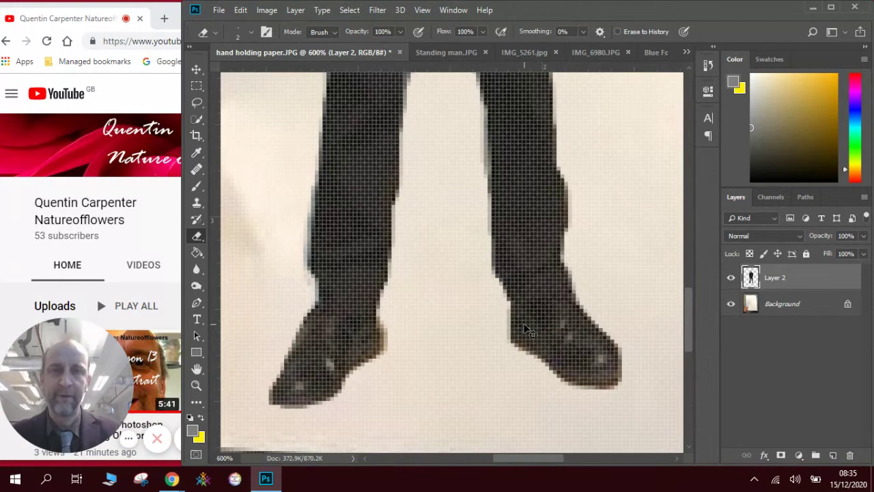
Apply Image > Adjustments > Black & White with default values to the Layer 2 man
scroll(526, 330, down, 5)
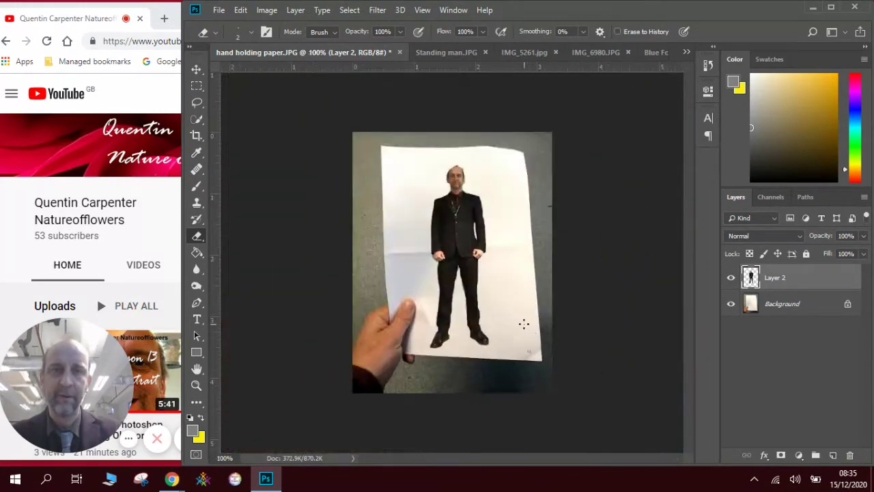
scroll(526, 331, up, 1)
scroll(523, 328, down, 1)
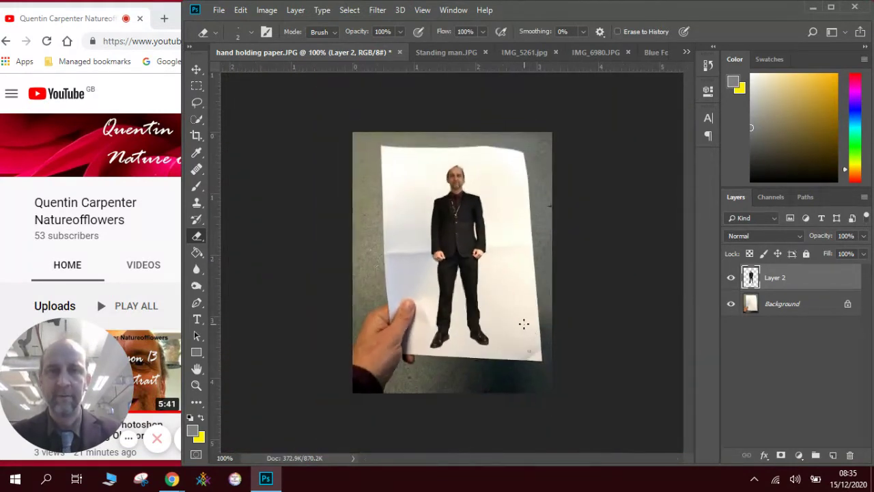
click(196, 69)
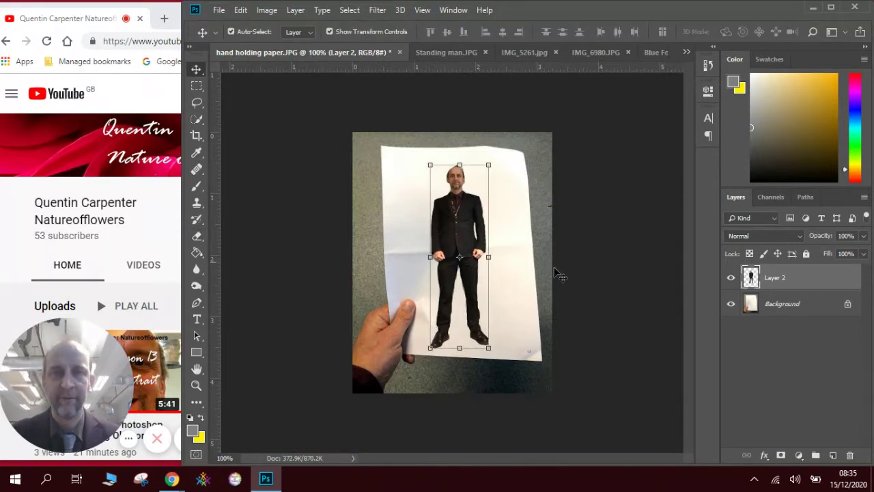
click(266, 15)
mouse_move(285, 50)
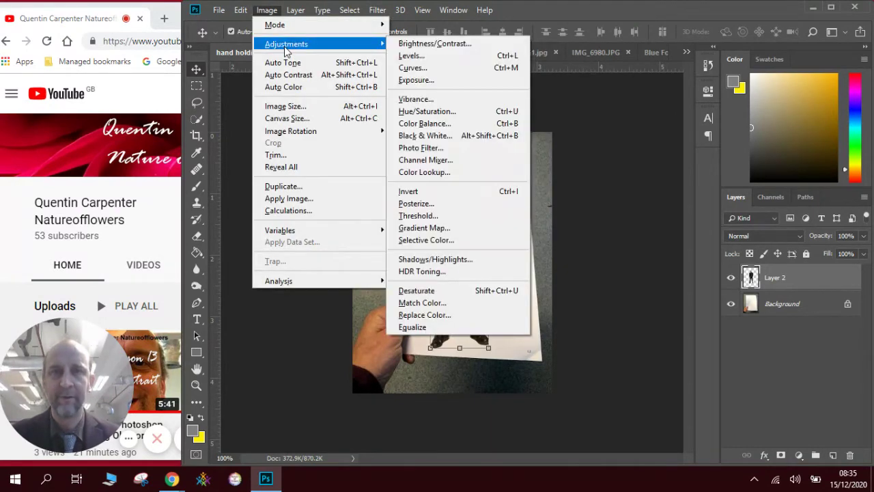
click(478, 135)
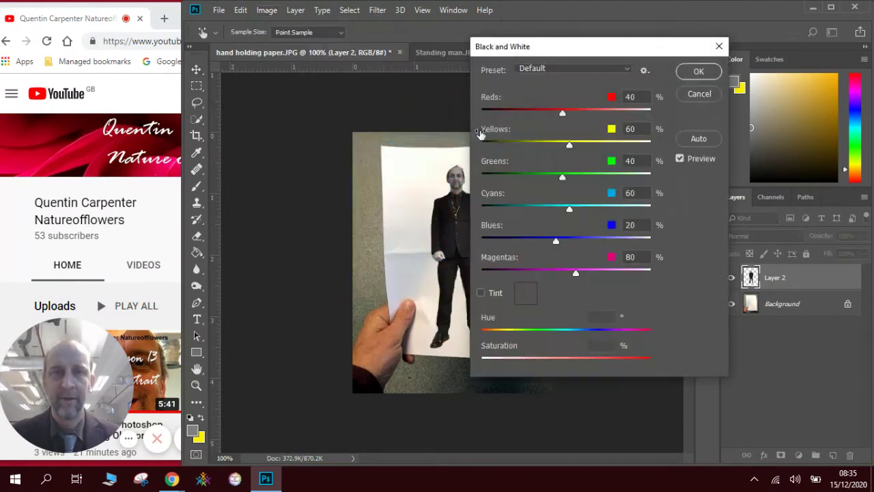
click(699, 72)
click(662, 180)
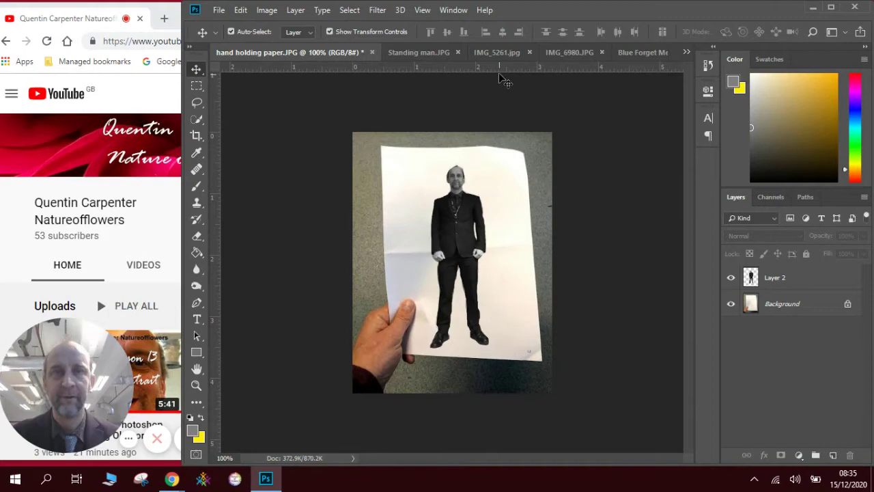
Select and copy the entire IMG_5261.jpg dahlia photo
click(489, 54)
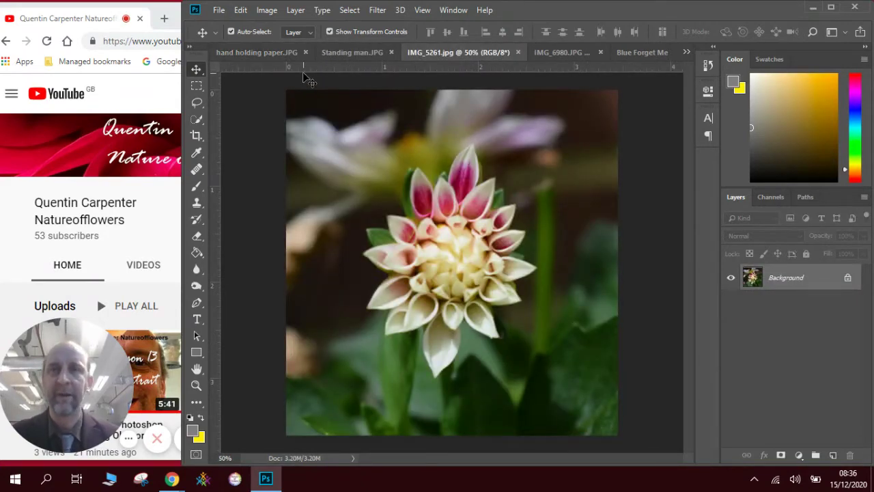
click(195, 86)
drag(289, 91, 608, 432)
click(242, 11)
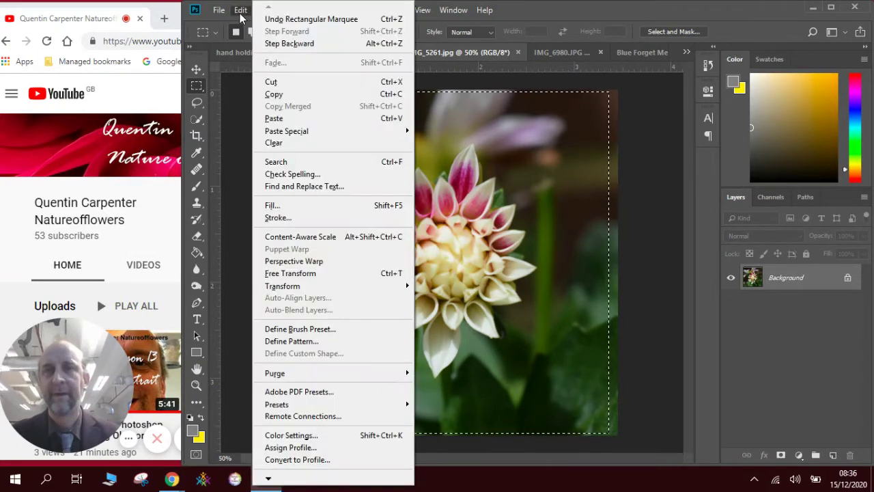
click(281, 95)
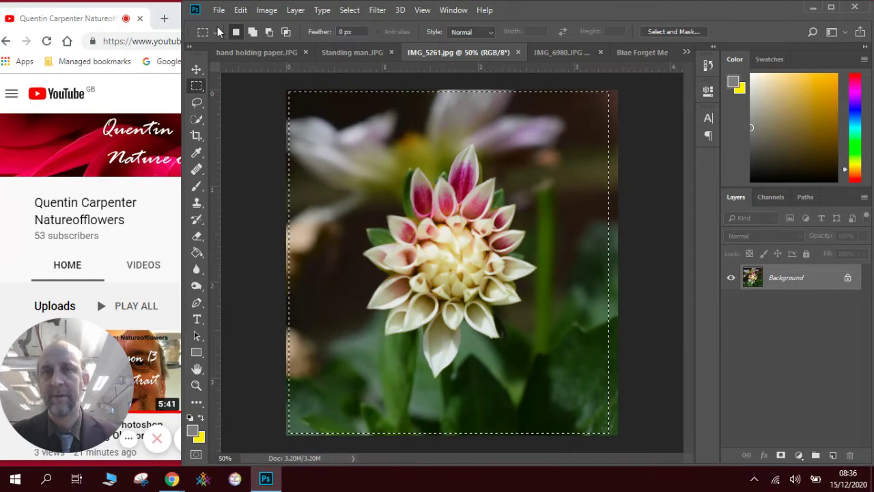
Paste the dahlia photo into hand holding paper.JPG as Layer 3
click(258, 52)
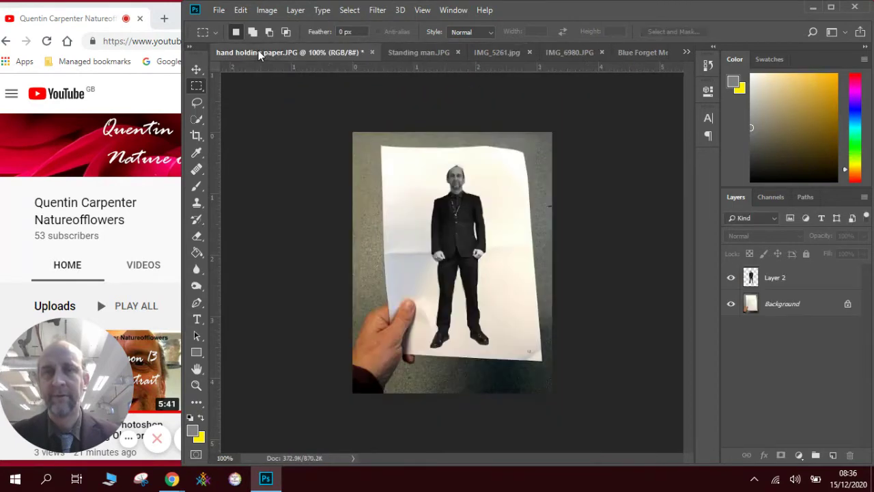
click(240, 11)
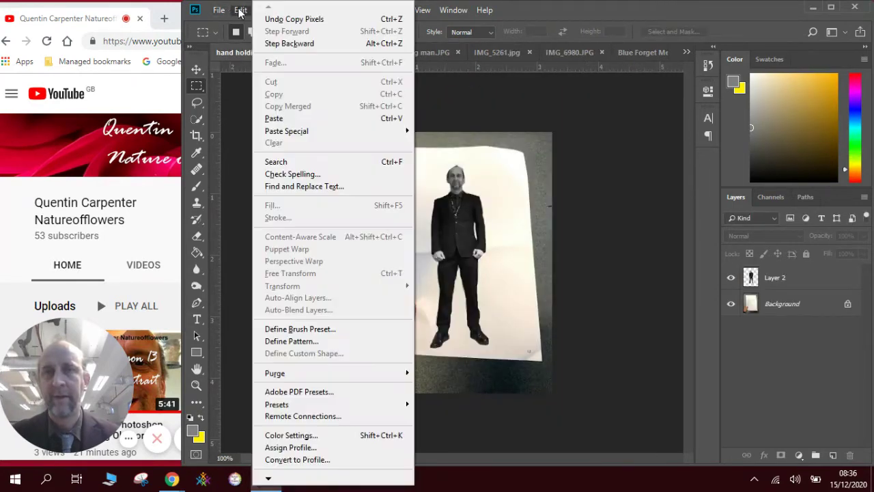
click(274, 118)
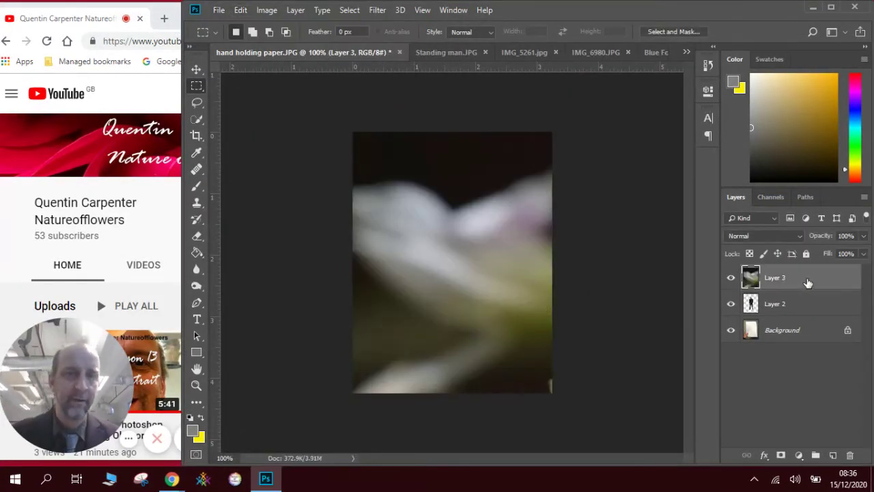
Resize the pasted flower Layer 3 so it covers the whole canvas
click(197, 69)
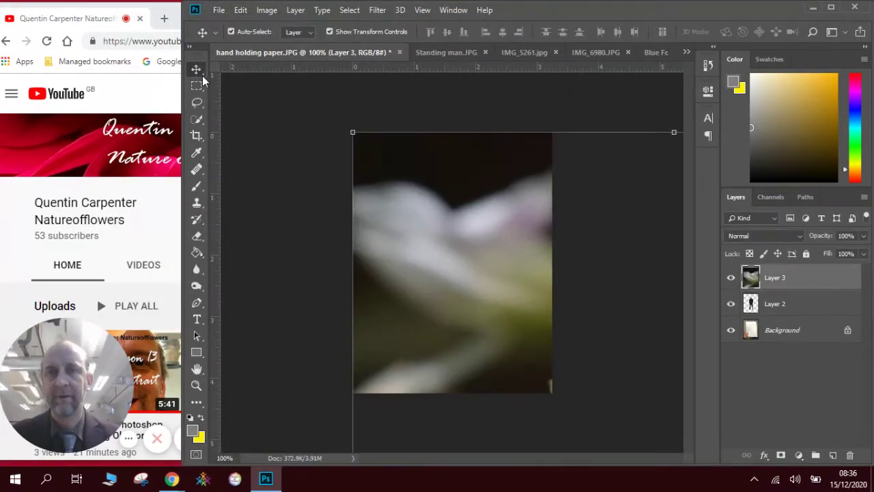
drag(352, 132, 373, 162)
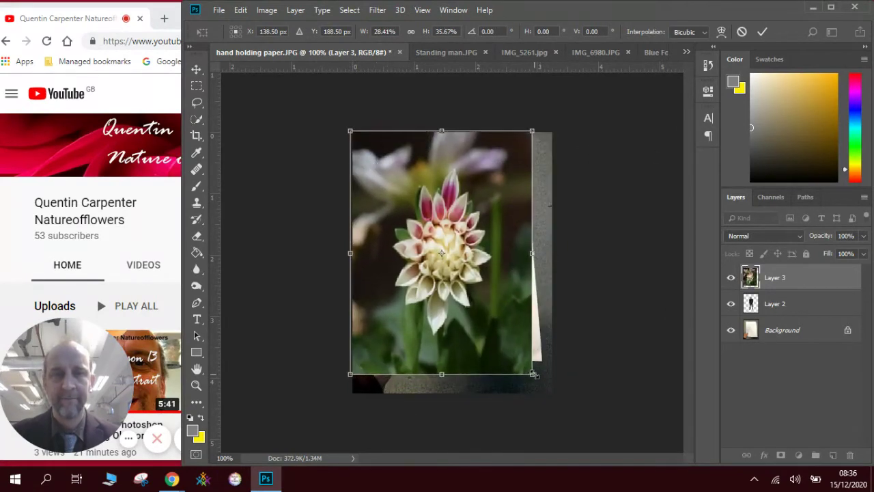
drag(530, 375, 560, 399)
key(Return)
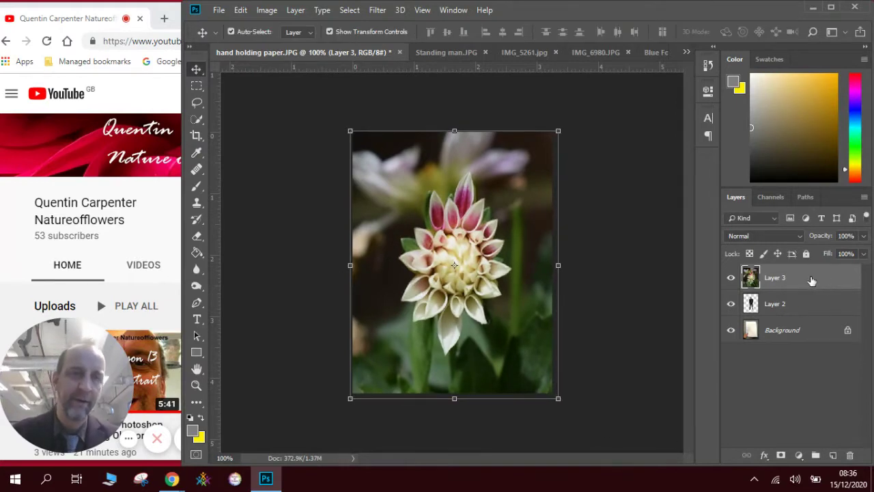
Unlock Background as Layer 0 and place Layer 3 below it
drag(812, 279, 807, 316)
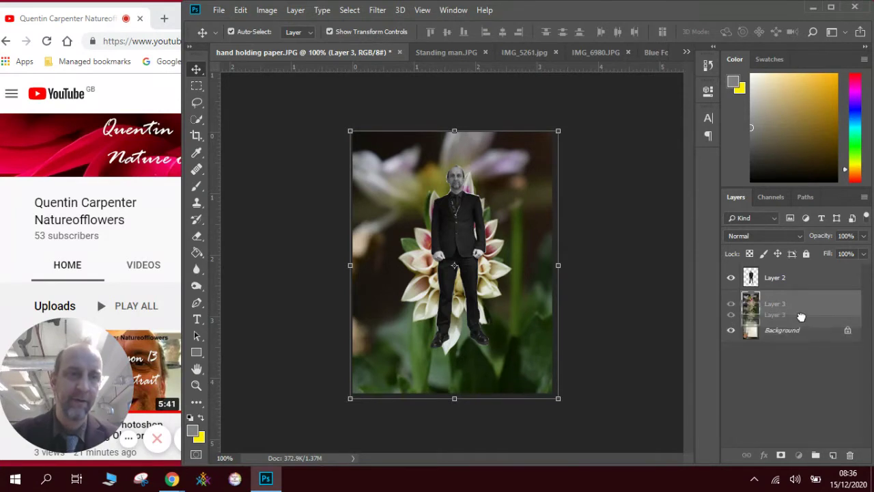
click(848, 331)
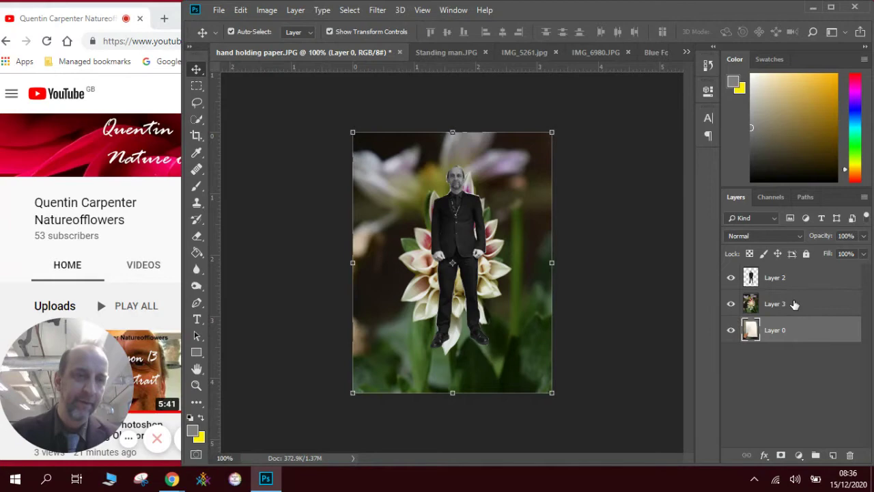
drag(794, 304, 798, 338)
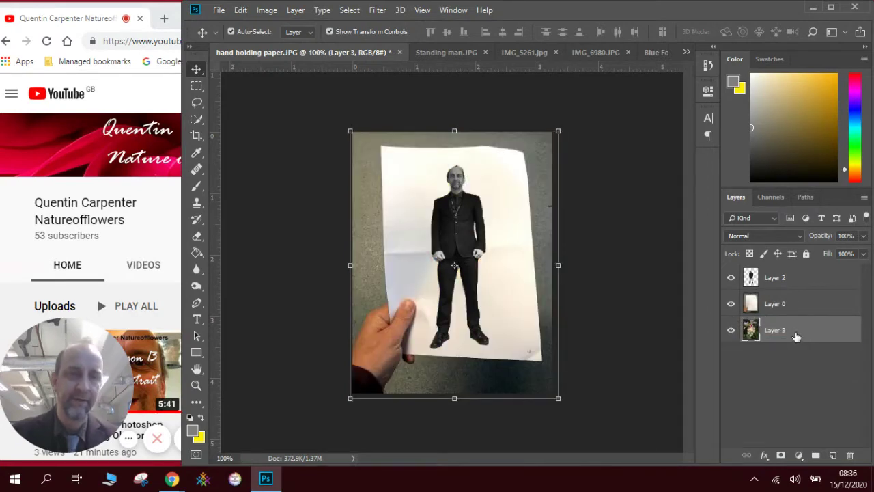
Magic Wand the white paper on Layer 0, retrying at tolerance 32, 60 and 70
click(797, 303)
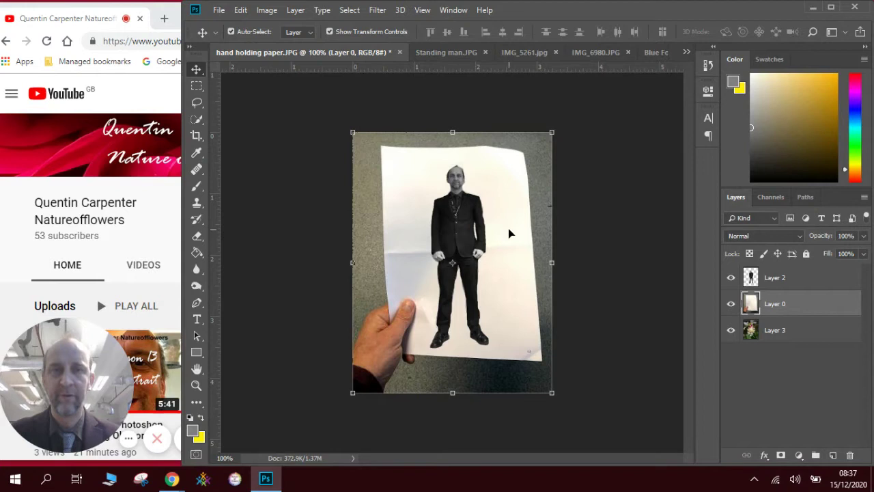
click(195, 123)
click(252, 131)
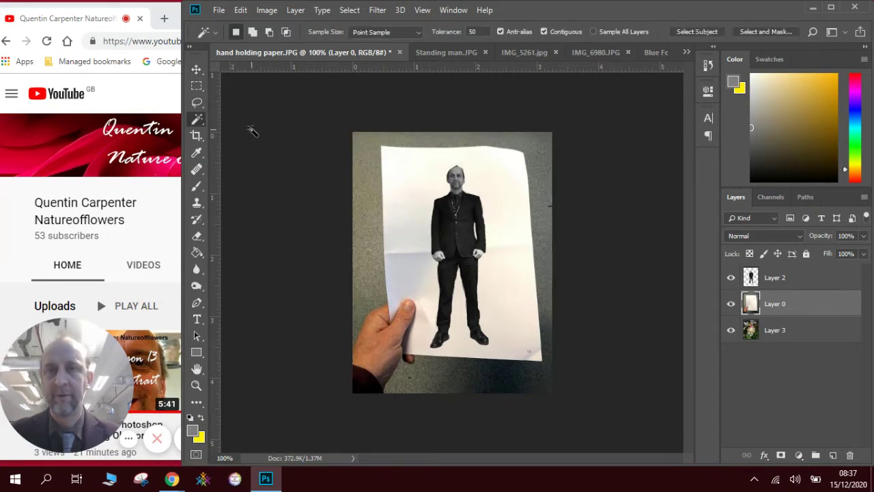
click(414, 195)
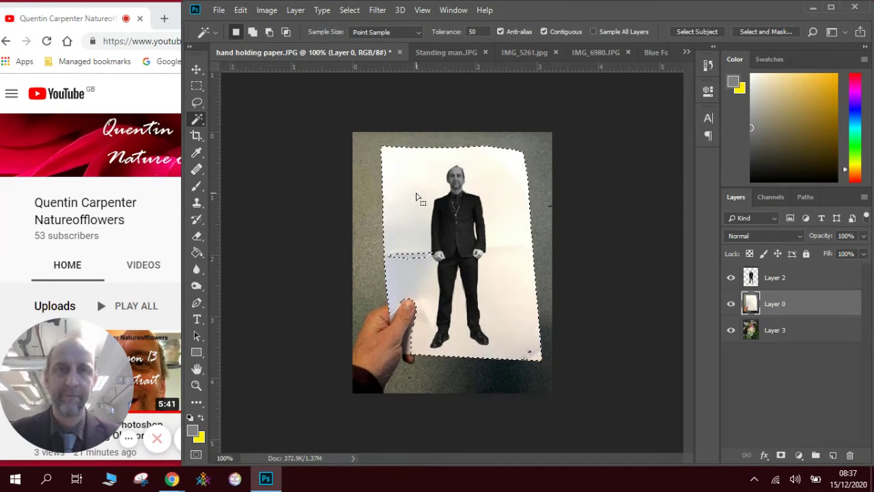
click(480, 31)
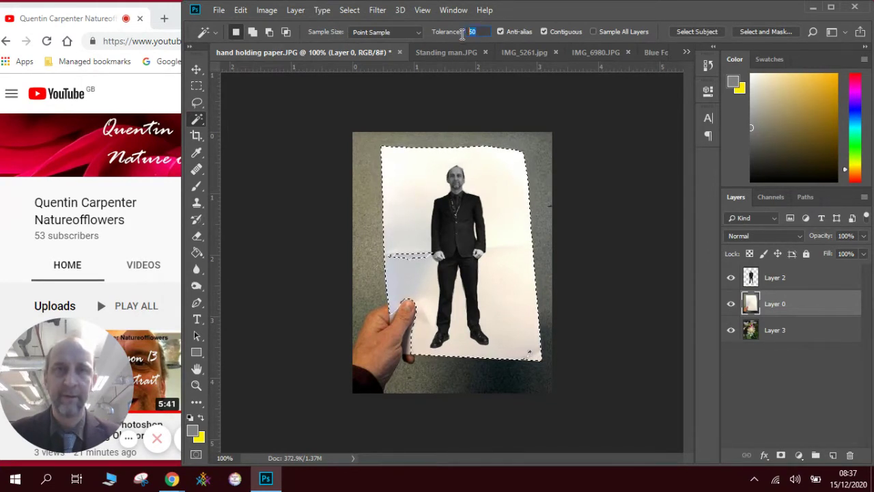
text(32)
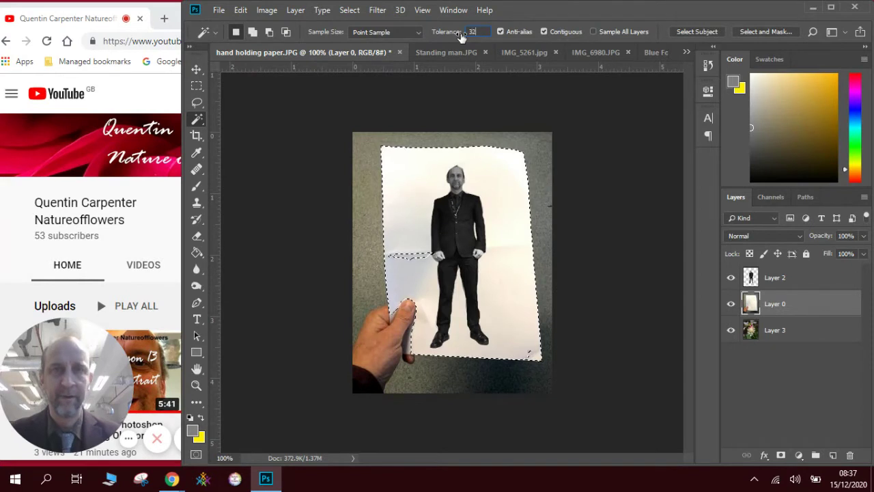
click(411, 192)
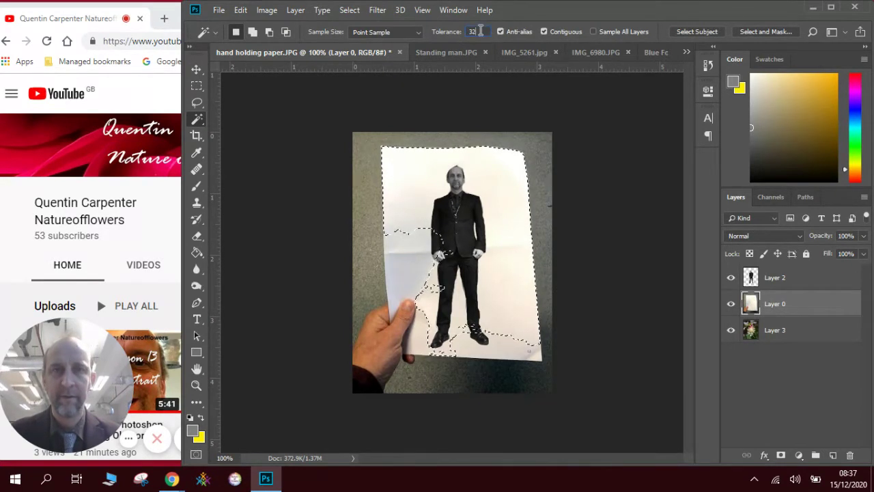
text(60)
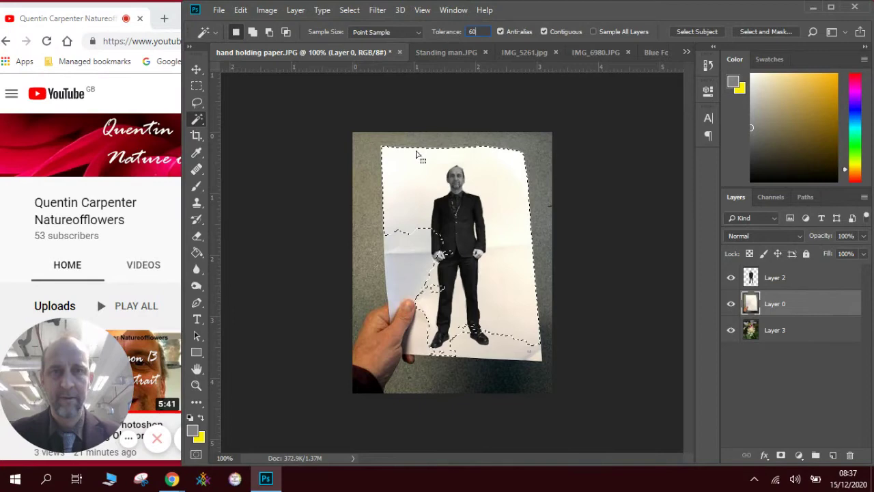
click(415, 177)
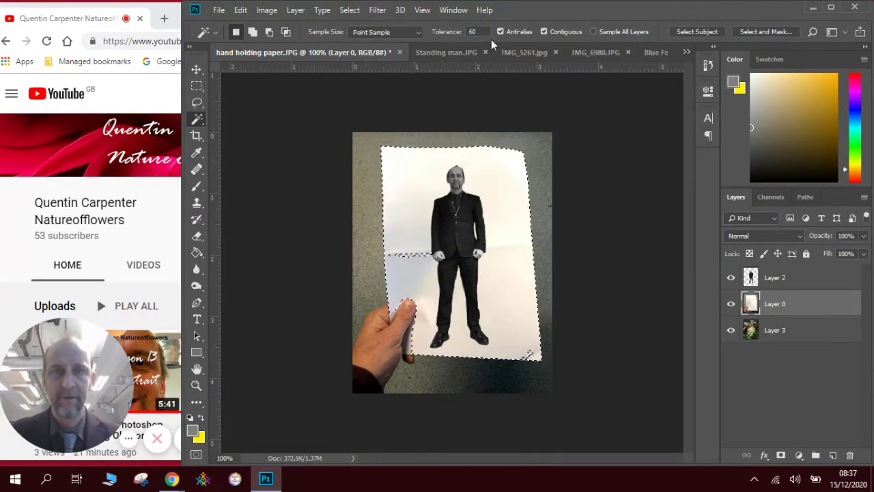
text(70)
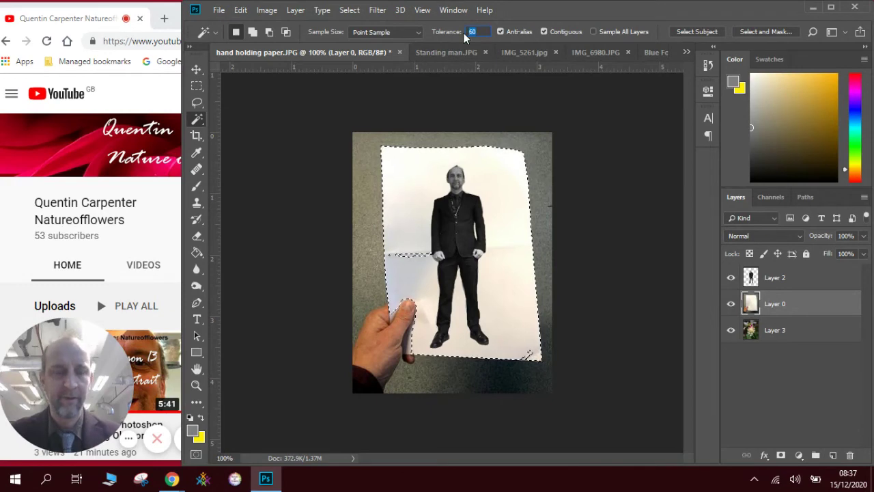
click(422, 185)
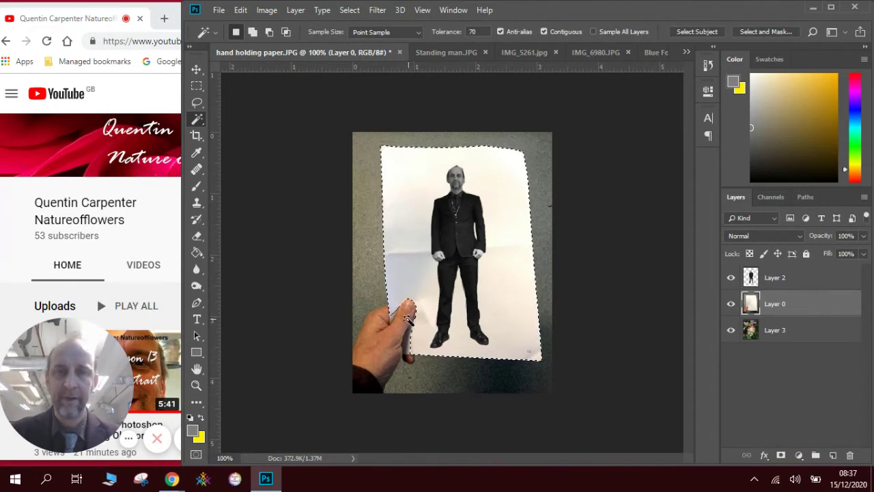
Test adding the hand and background, then deselect and reselect only the white paper
click(402, 324)
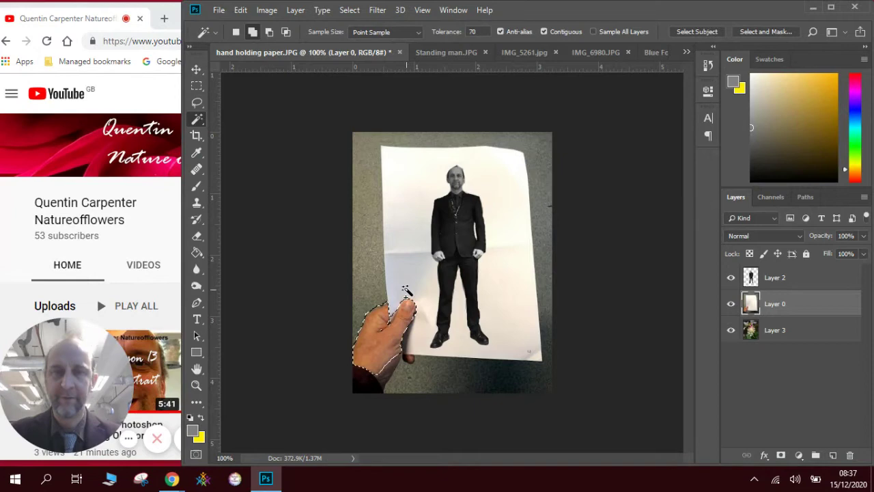
shift+click(406, 290)
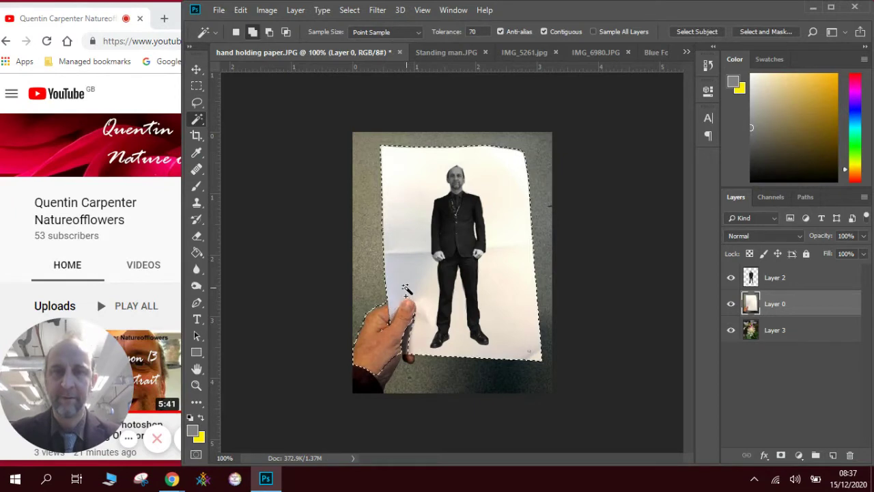
click(380, 386)
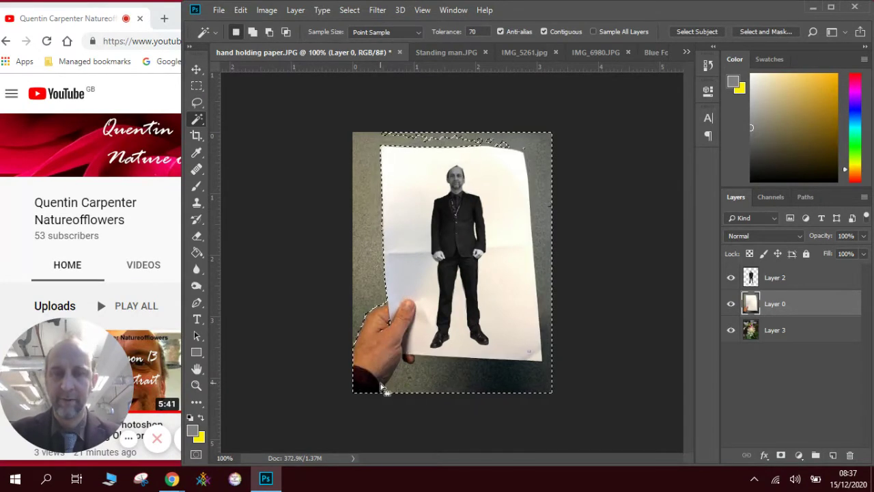
key(ctrl+d)
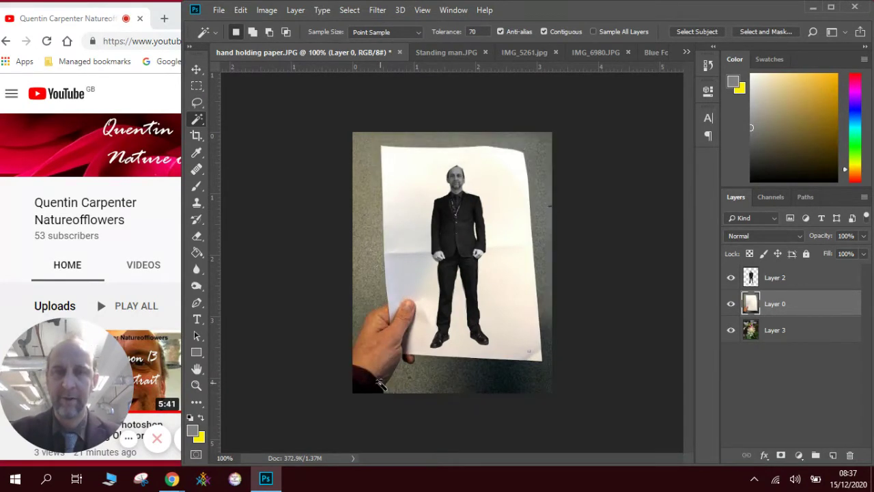
click(418, 278)
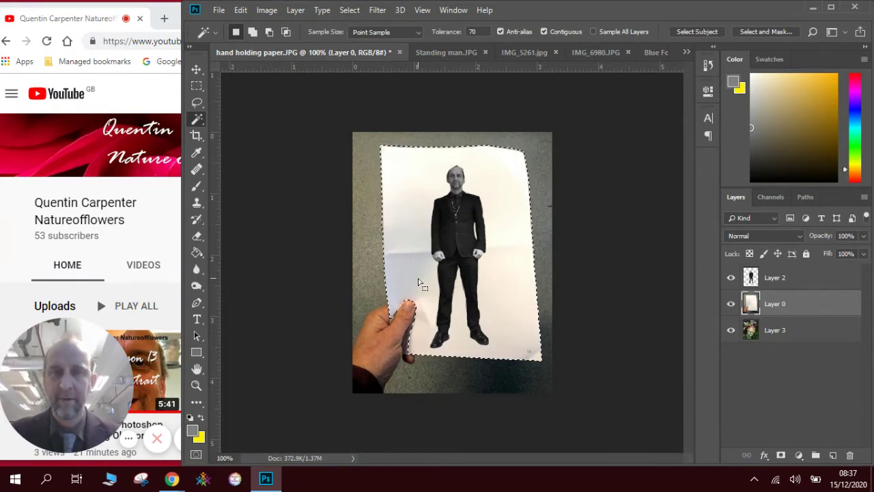
Add the hand to the paper selection with Quick Selection at 42 px, then 20 px
right_click(198, 126)
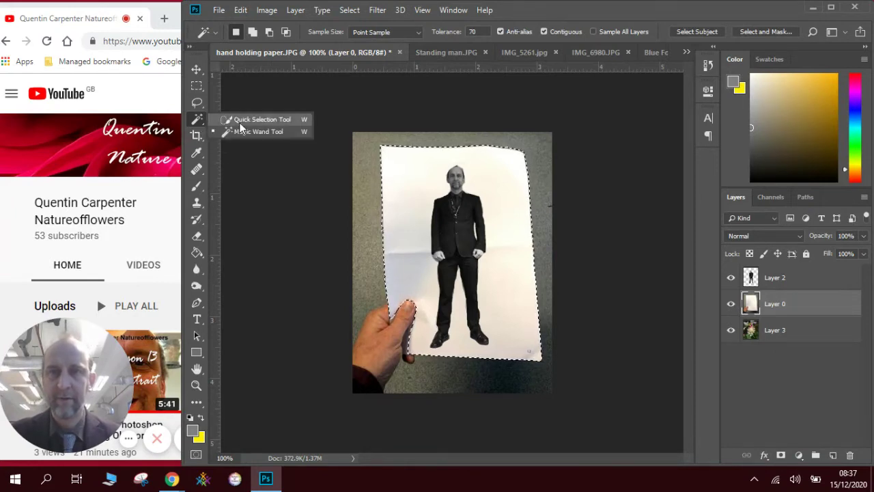
click(246, 120)
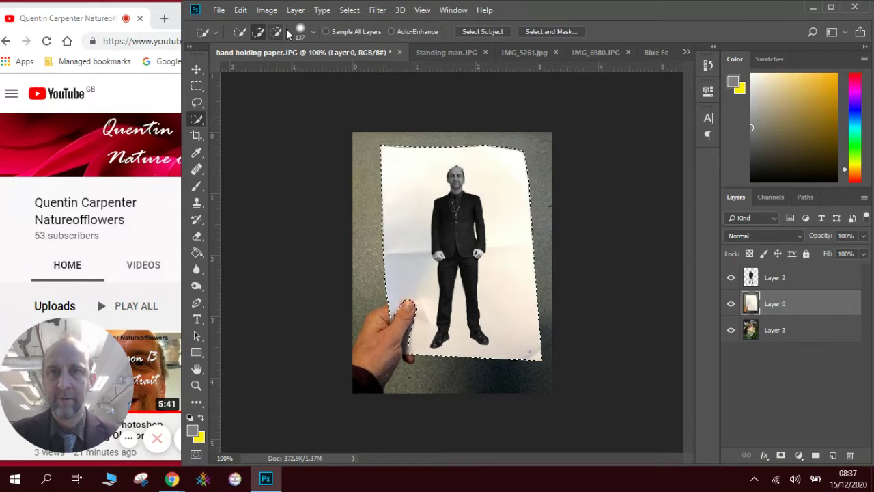
click(313, 32)
drag(305, 69, 267, 68)
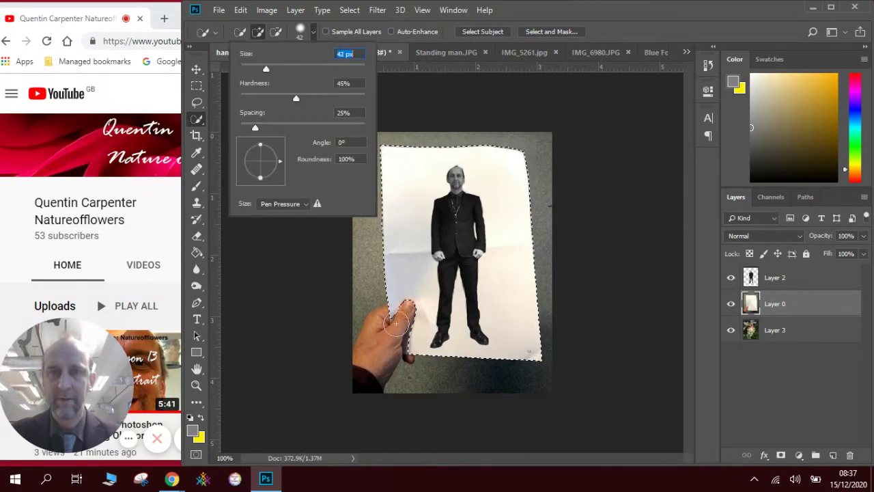
click(407, 313)
mouse_move(398, 320)
mouse_down()
mouse_move(374, 341)
mouse_move(384, 334)
mouse_up()
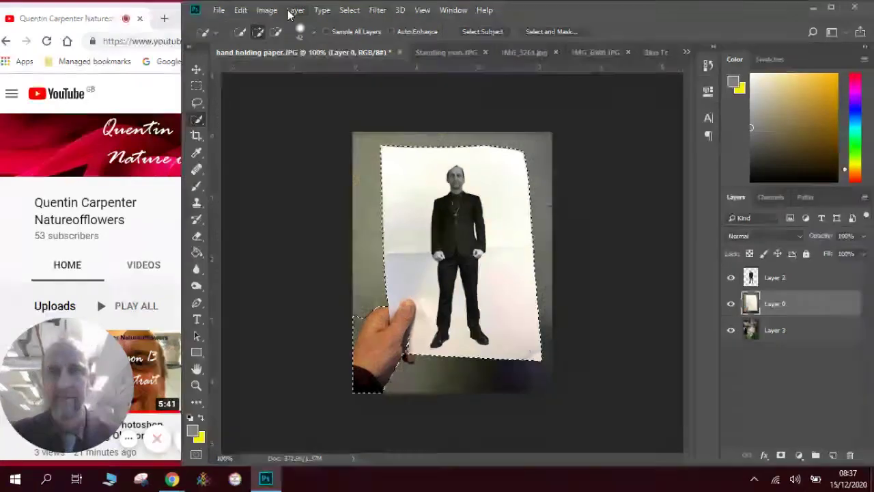
click(311, 33)
drag(267, 70, 252, 71)
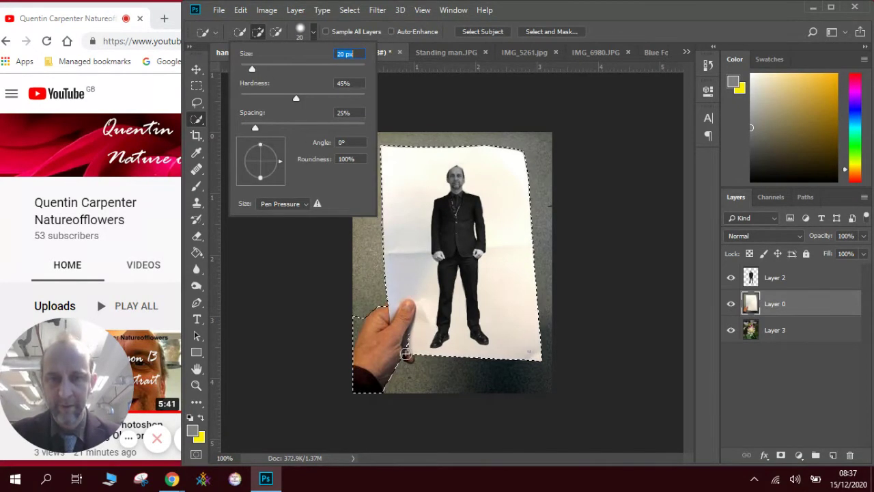
click(407, 355)
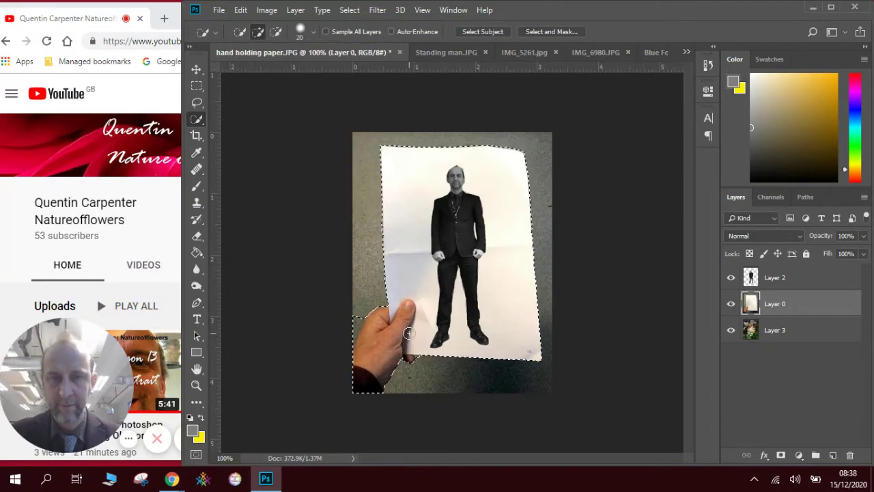
click(276, 31)
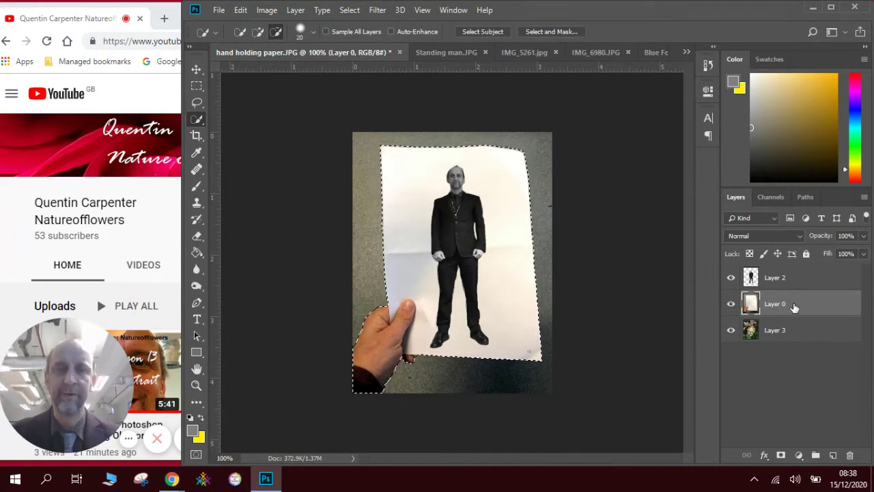
right_click(197, 121)
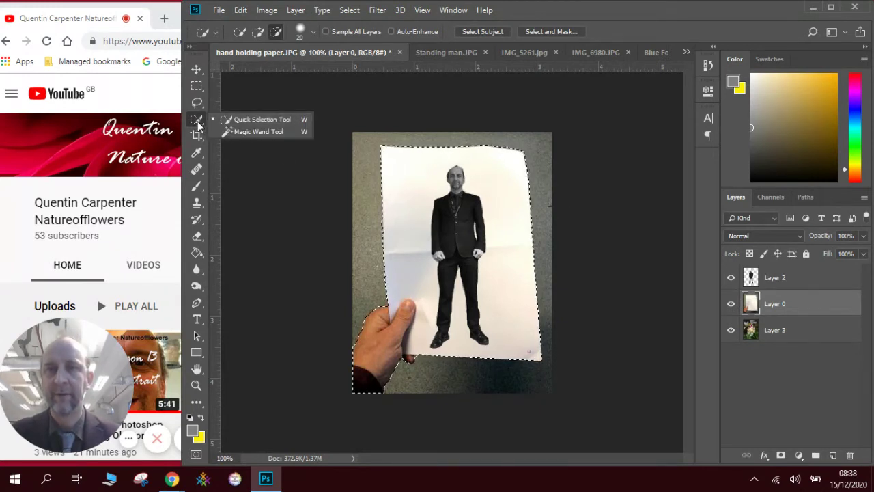
click(197, 123)
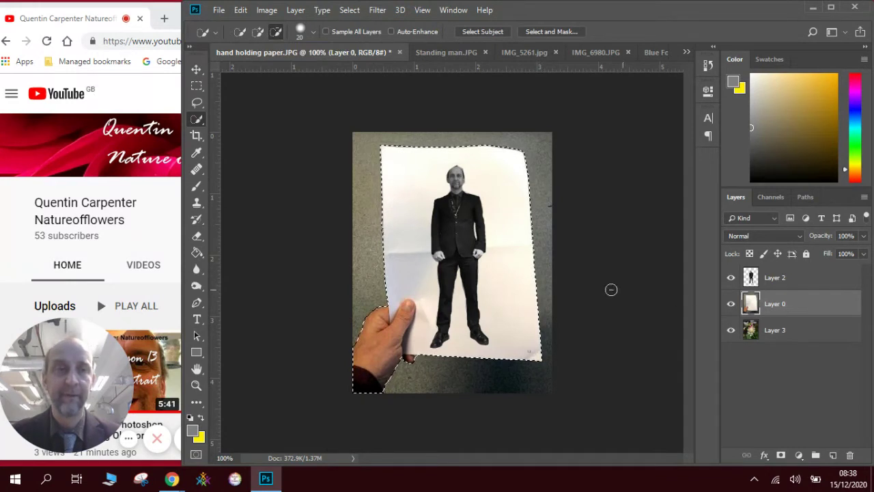
Copy the selected paper and hand and paste them as new Layer 4
click(195, 71)
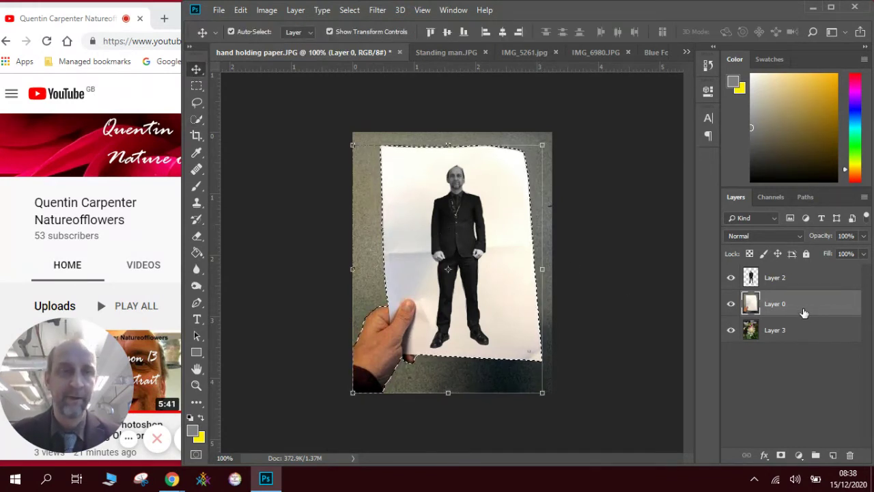
click(241, 8)
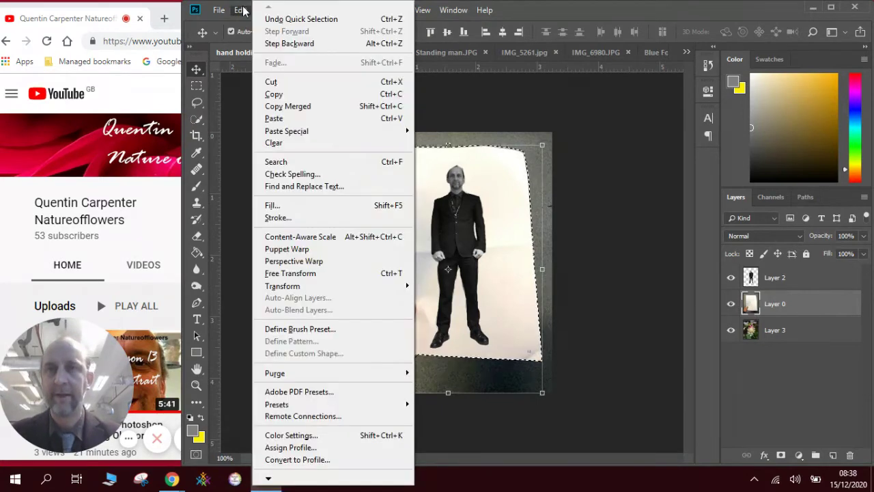
click(276, 93)
click(240, 9)
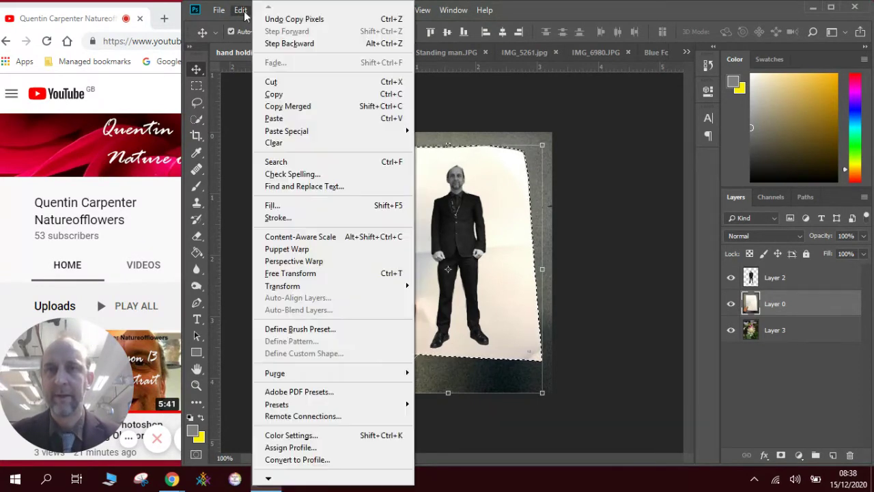
click(279, 118)
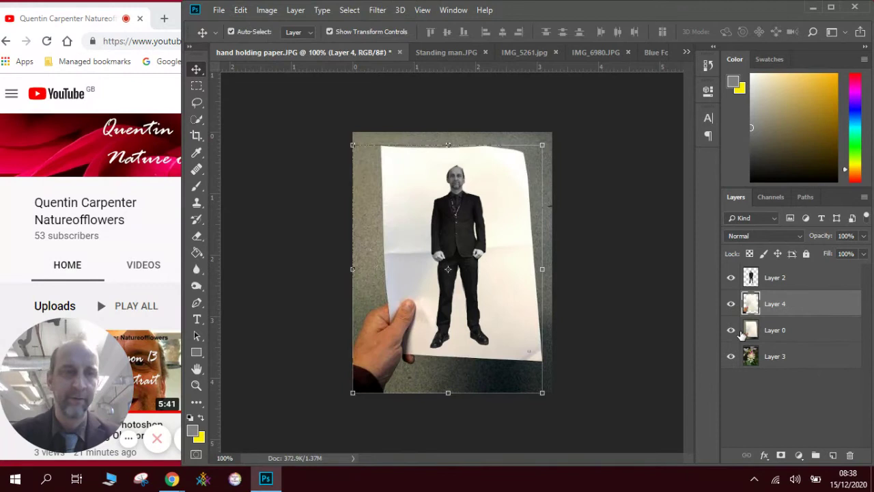
Hide the original photo Layer 0 and delete it
click(731, 330)
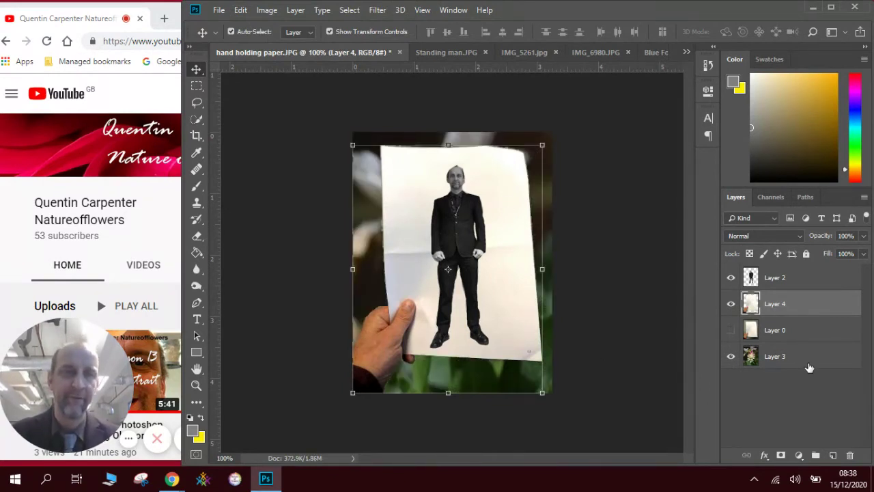
click(782, 362)
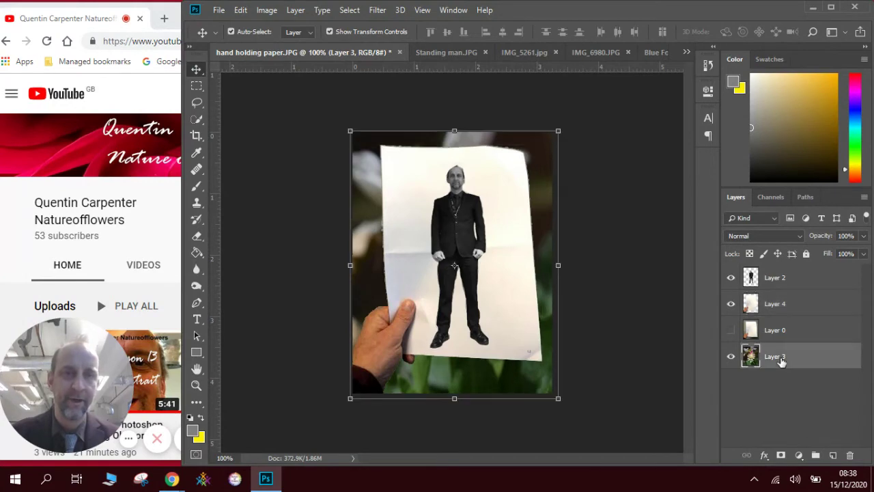
drag(785, 334, 855, 456)
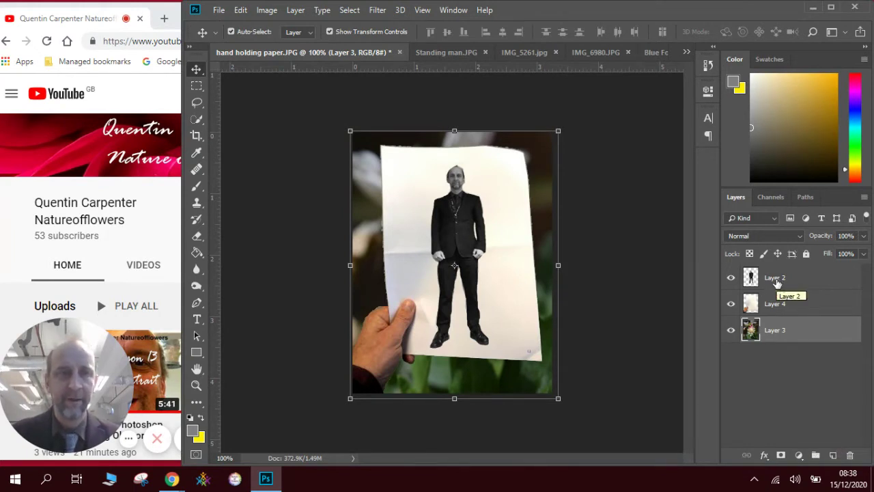
Merge Layer 2 and Layer 4 into one layer, toggling Layer 3's visibility to check
click(800, 283)
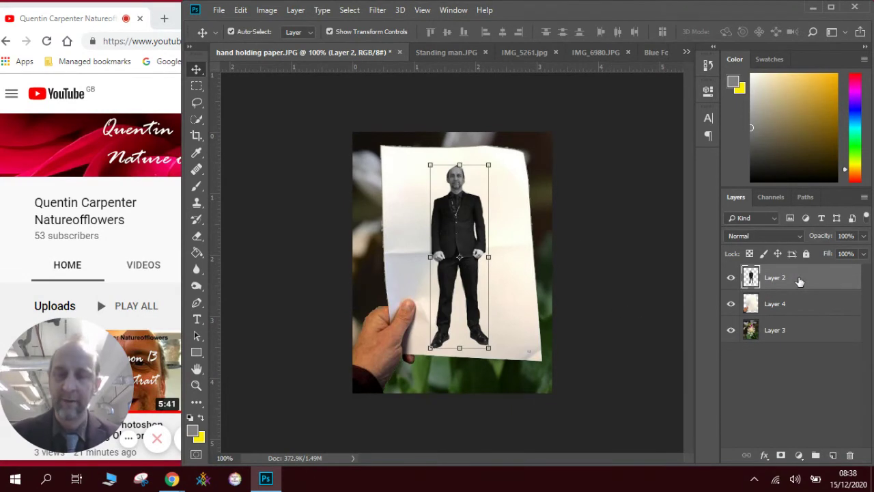
click(800, 306)
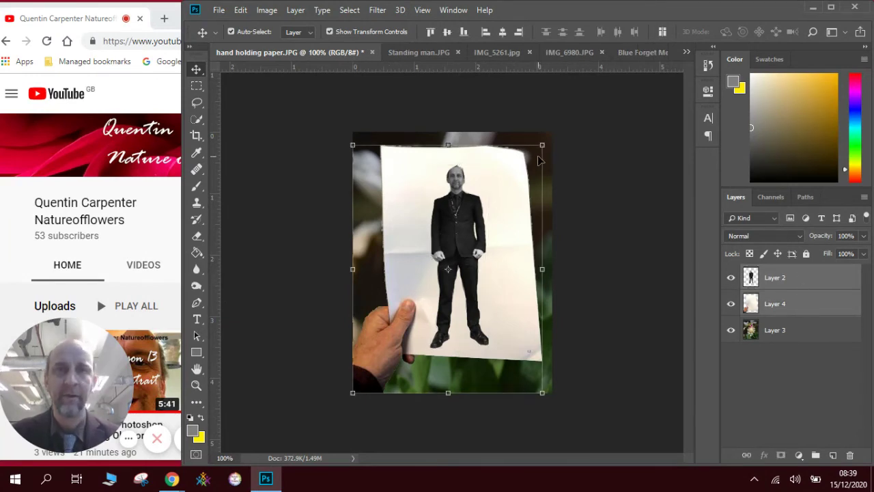
right_click(797, 304)
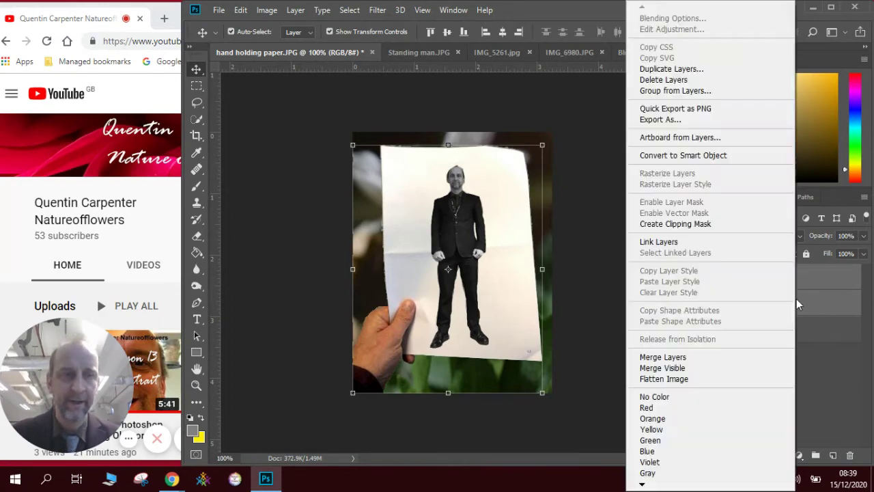
click(736, 357)
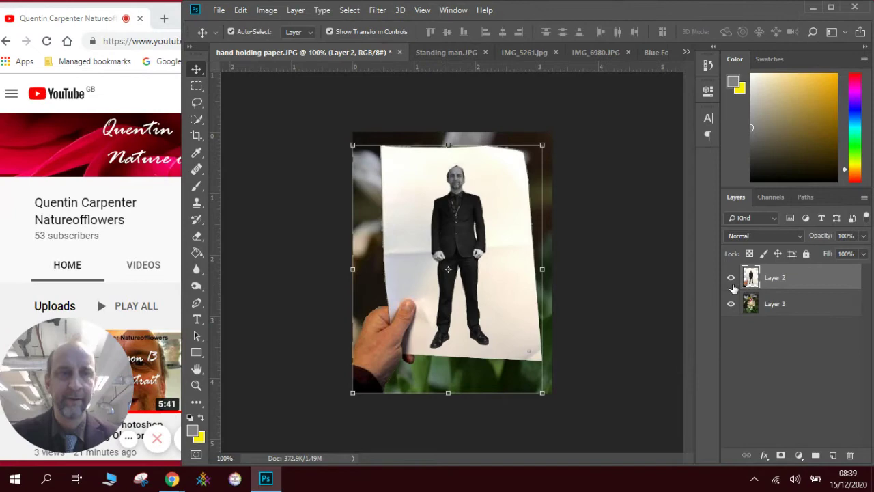
click(731, 304)
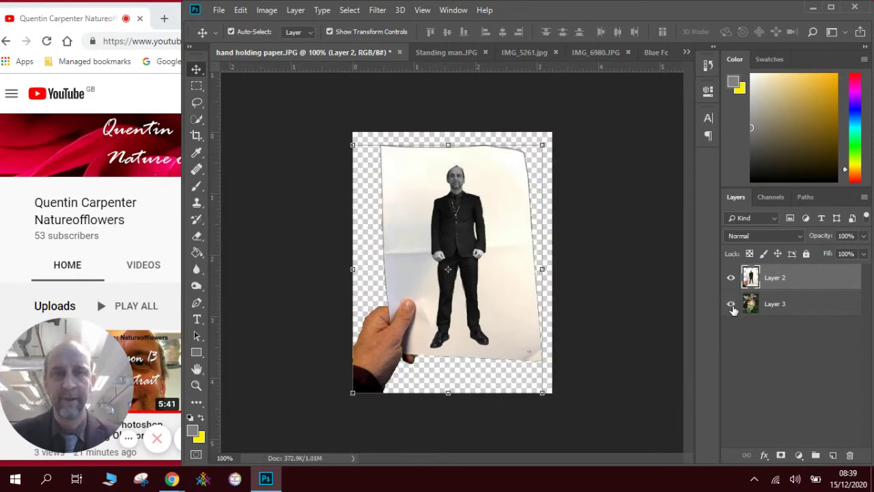
click(732, 305)
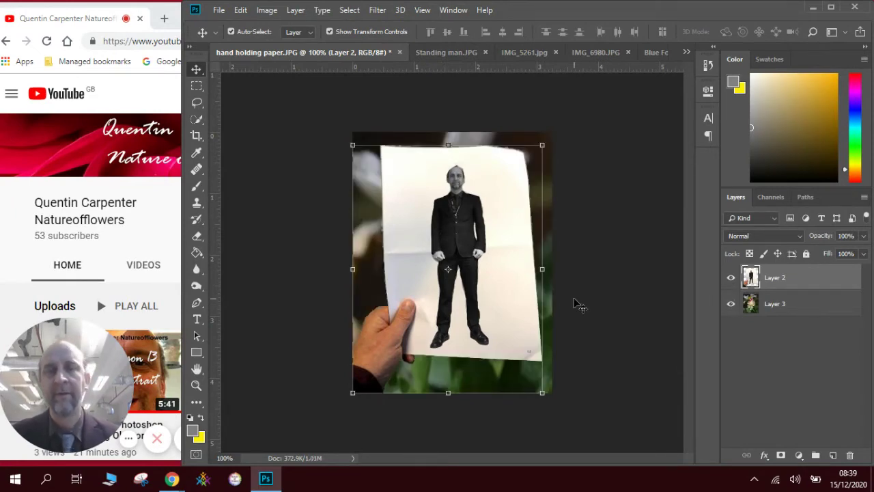
At 200% zoom, quick-select the man's suit, delete it and deselect
key(ctrl+plus)
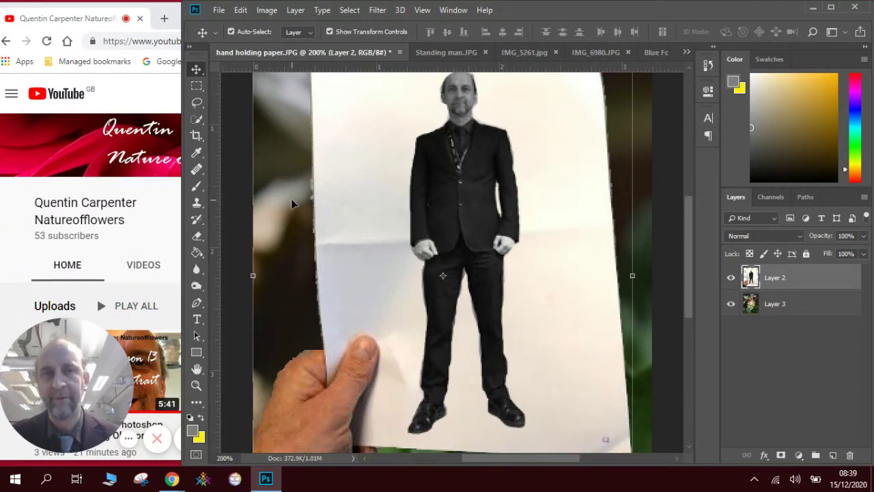
click(197, 120)
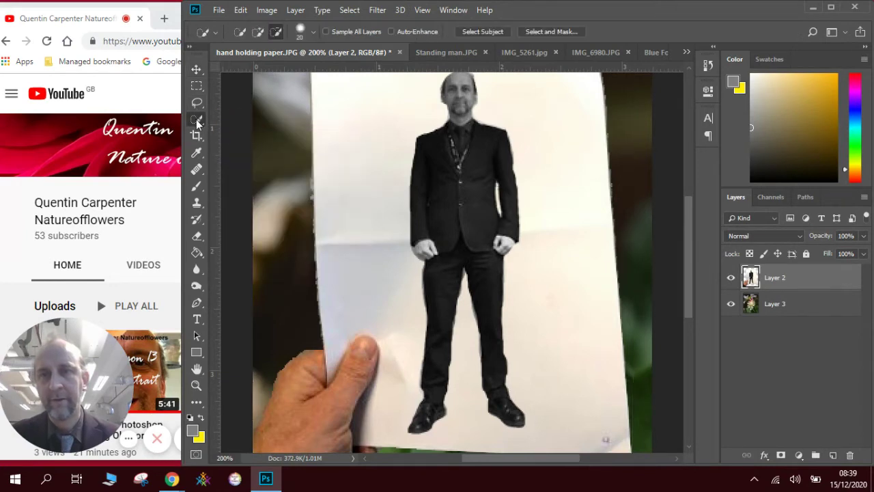
click(258, 32)
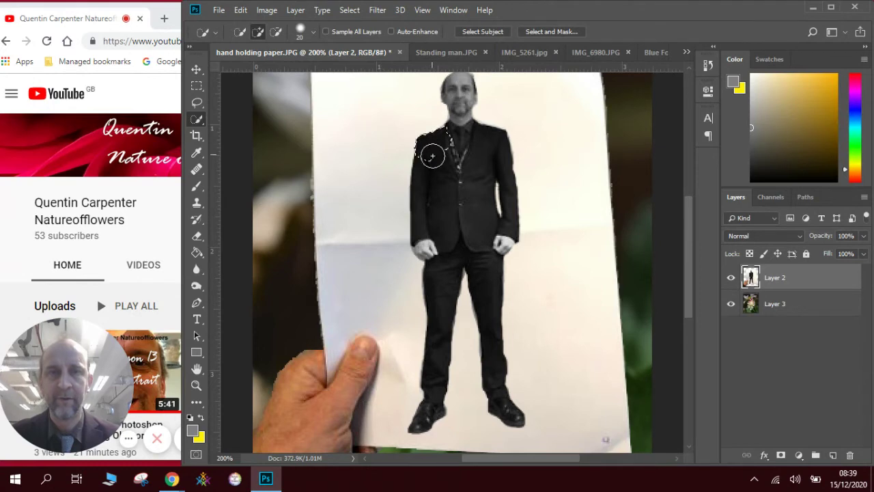
drag(432, 157, 431, 208)
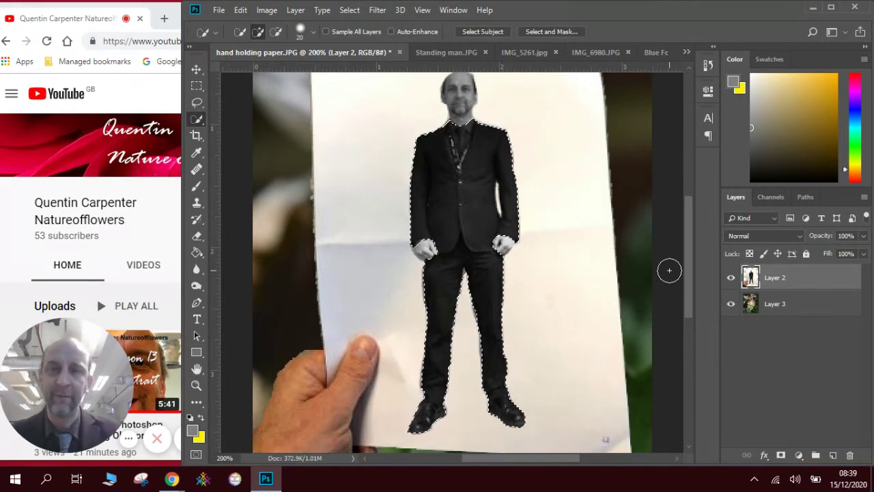
key(Delete)
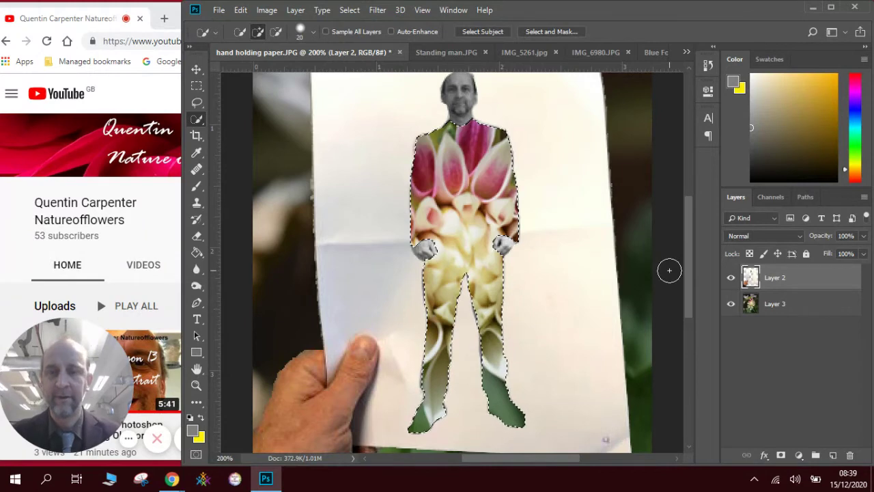
key(ctrl+d)
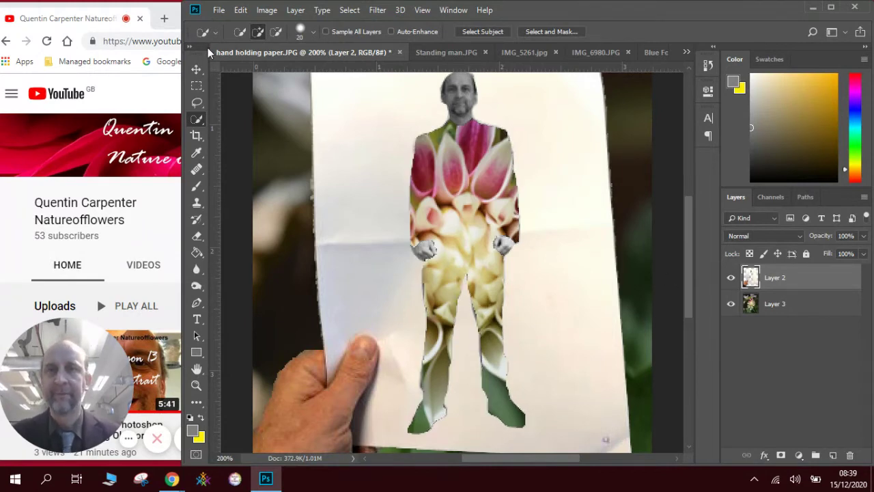
Zoom back out and move the paper layer up-left over the dahlia
click(197, 69)
key(ctrl+minus)
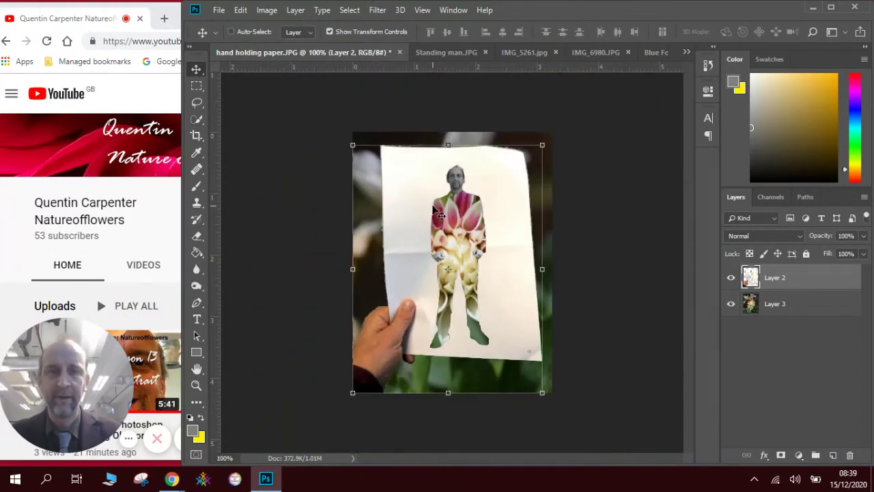
mouse_move(406, 265)
mouse_down()
mouse_move(400, 298)
mouse_move(422, 264)
mouse_move(401, 256)
mouse_move(390, 287)
mouse_move(426, 290)
mouse_move(445, 258)
mouse_move(410, 236)
mouse_move(412, 280)
mouse_up()
click(577, 261)
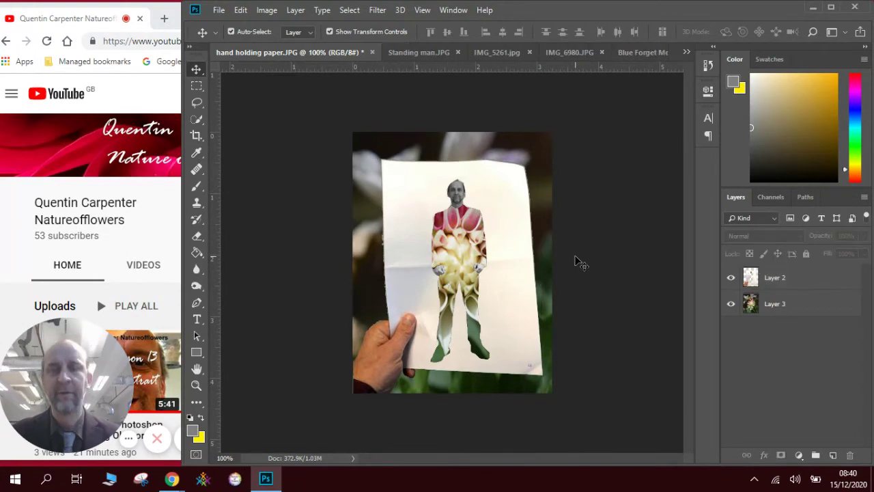
click(218, 10)
Save as 'Nature Fashion 1' PSD, accept format options, and toggle Layer 3 to check
click(262, 152)
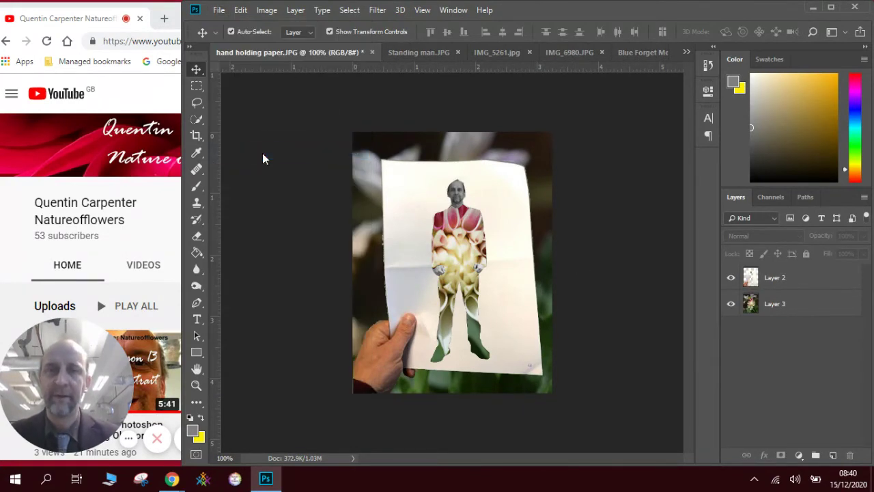
click(352, 242)
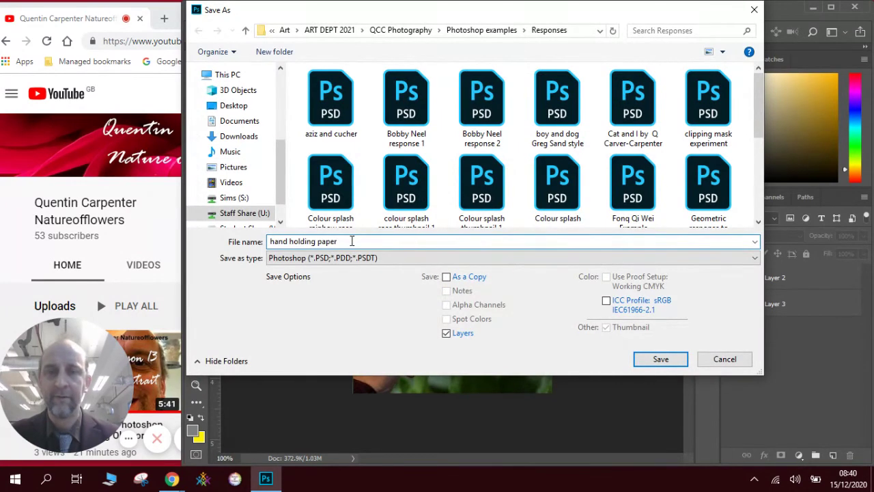
drag(352, 242, 178, 248)
text(Natu)
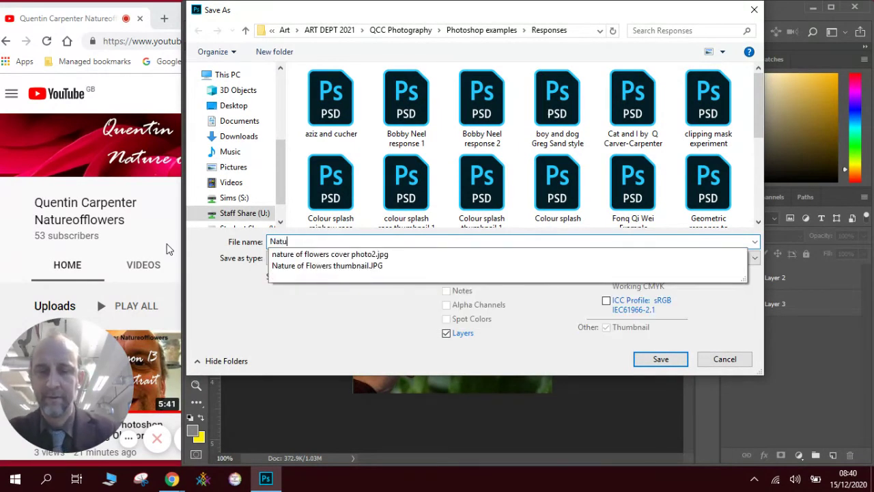
text(re Fashion 1)
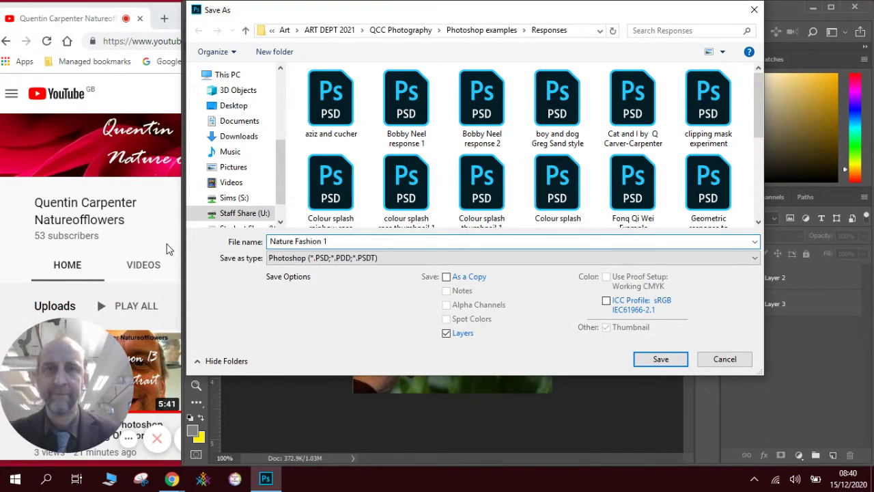
click(657, 362)
click(590, 122)
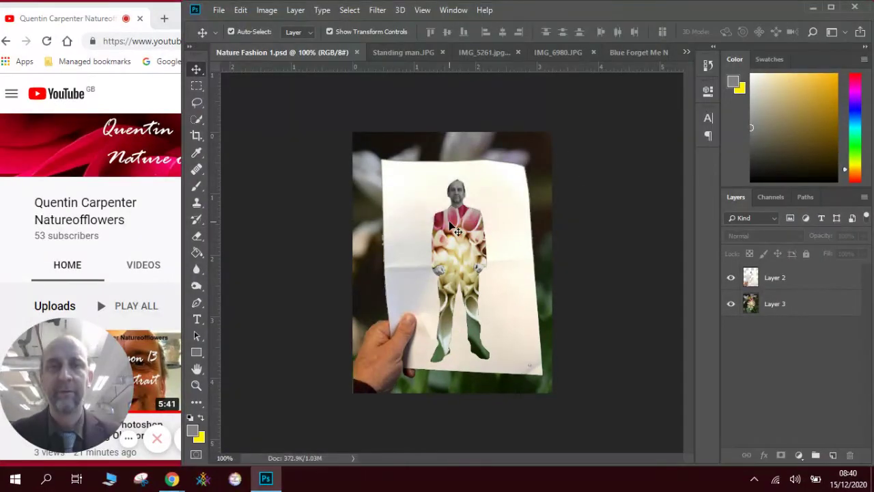
click(732, 304)
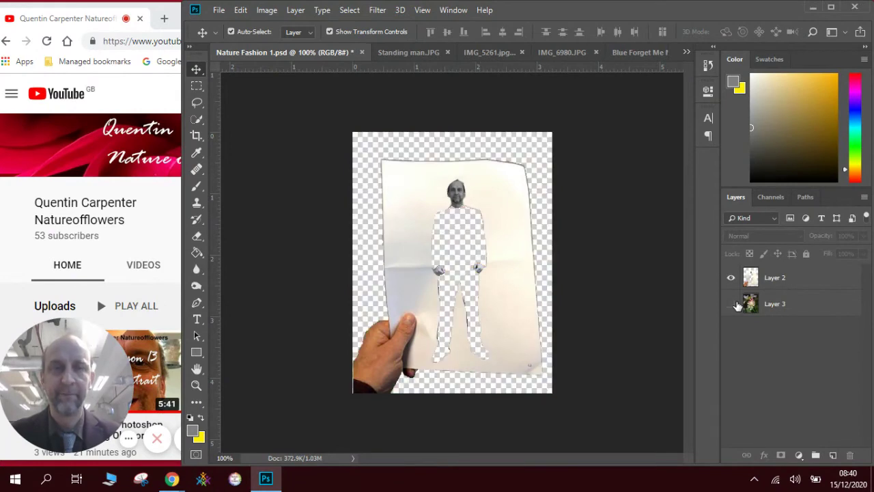
click(732, 304)
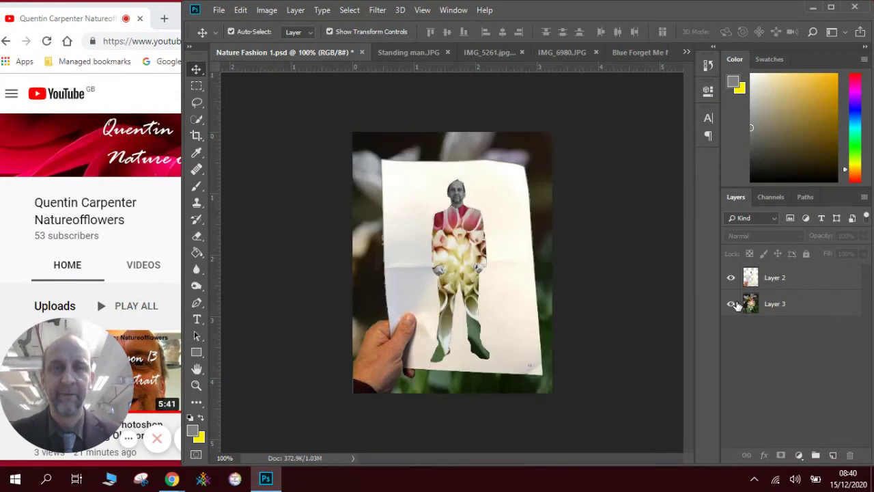
Marquee-select and copy the entire IMG_6980.JPG sunflower image
click(567, 53)
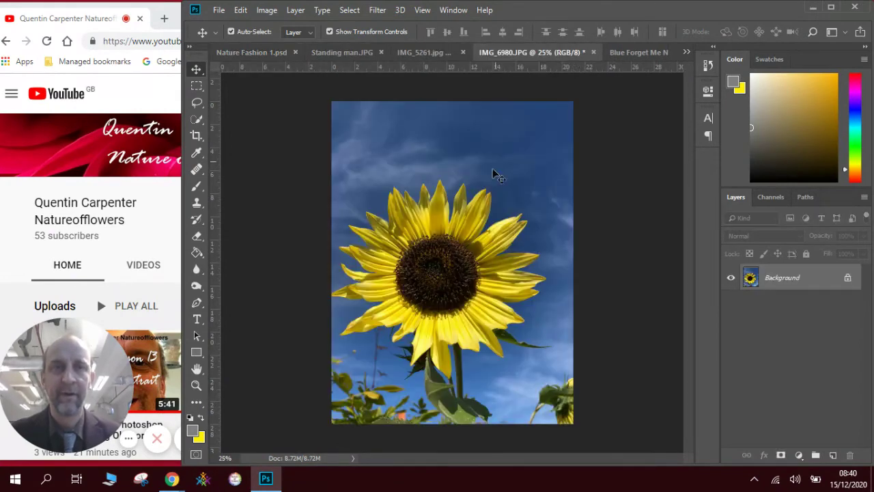
click(197, 86)
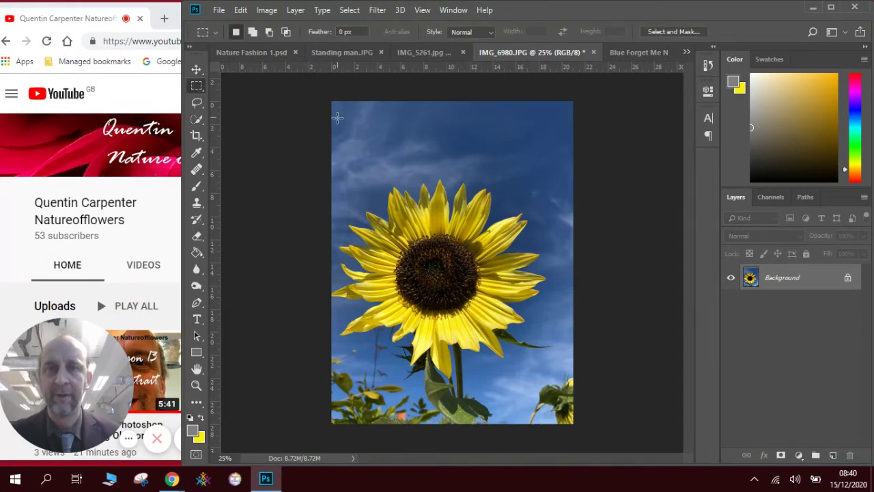
drag(334, 114, 564, 435)
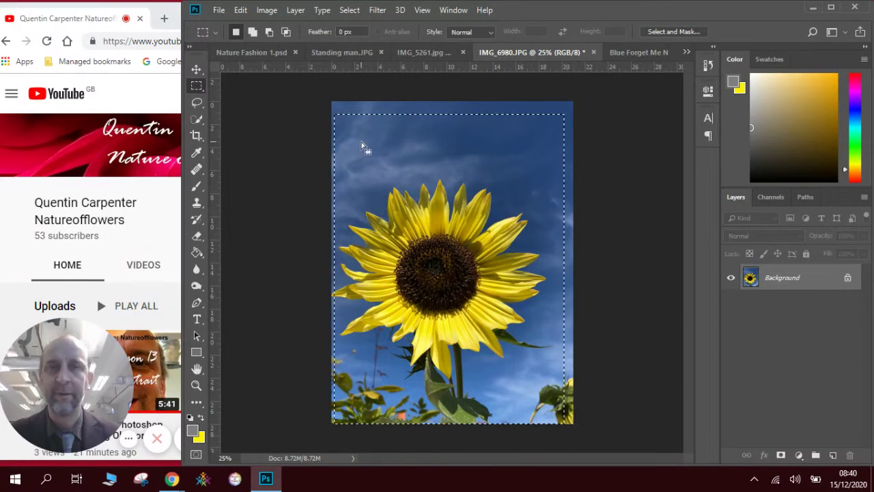
click(241, 9)
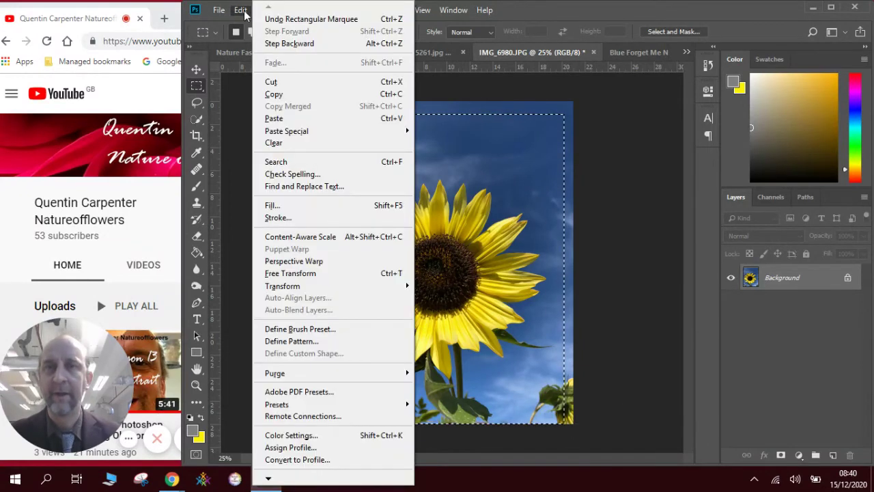
click(274, 94)
Paste the sunflower into Nature Fashion 1.psd as a new layer
click(267, 52)
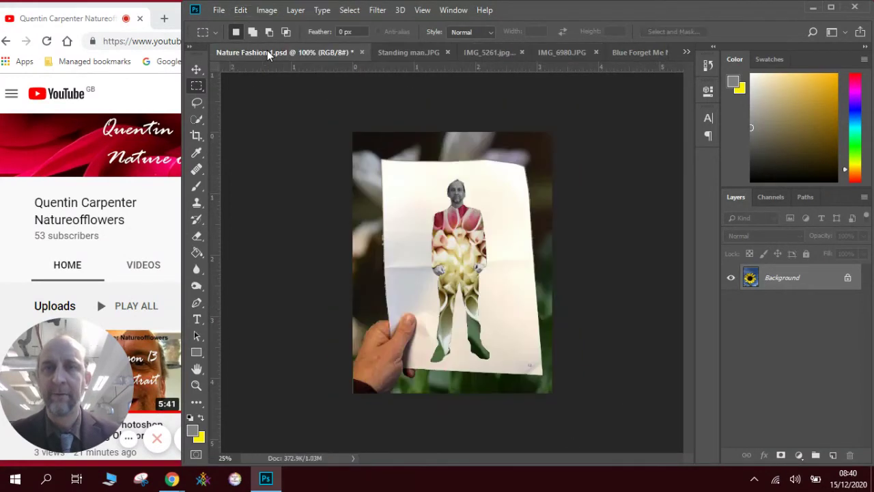
click(243, 11)
click(296, 117)
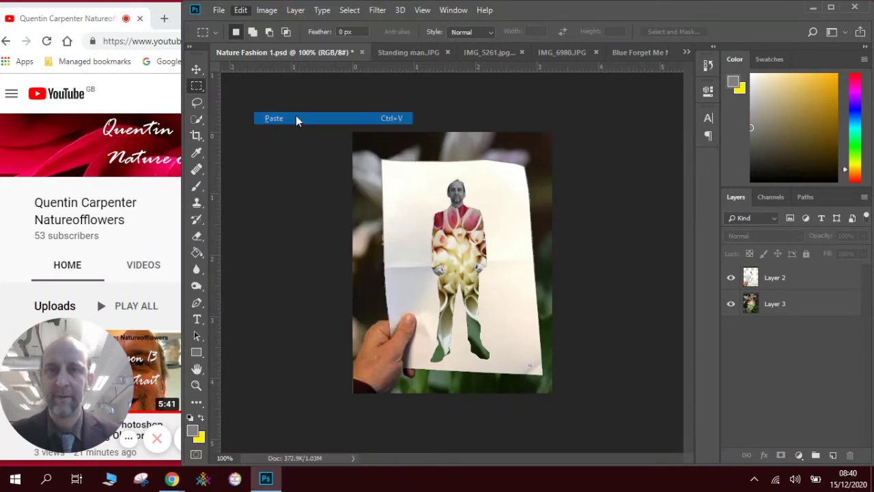
Scale and widen sunflower Layer 4 to cover the canvas, then move it below Layer 2
key(v)
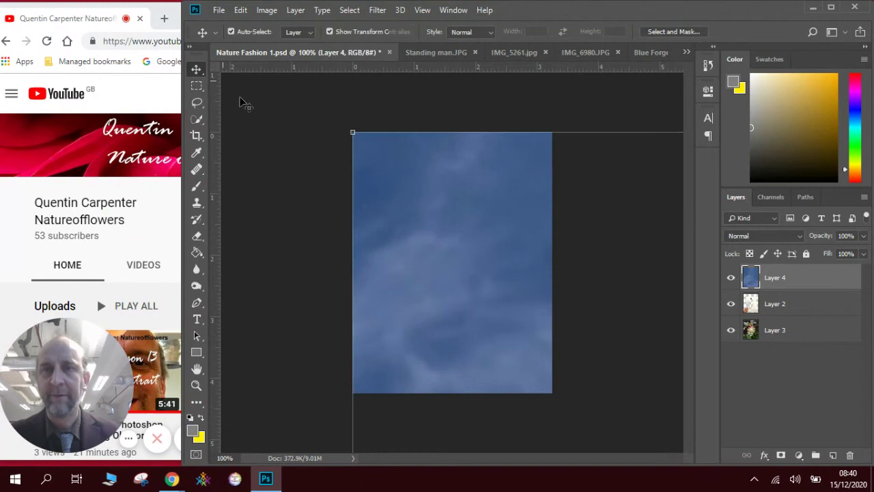
drag(351, 130, 388, 151)
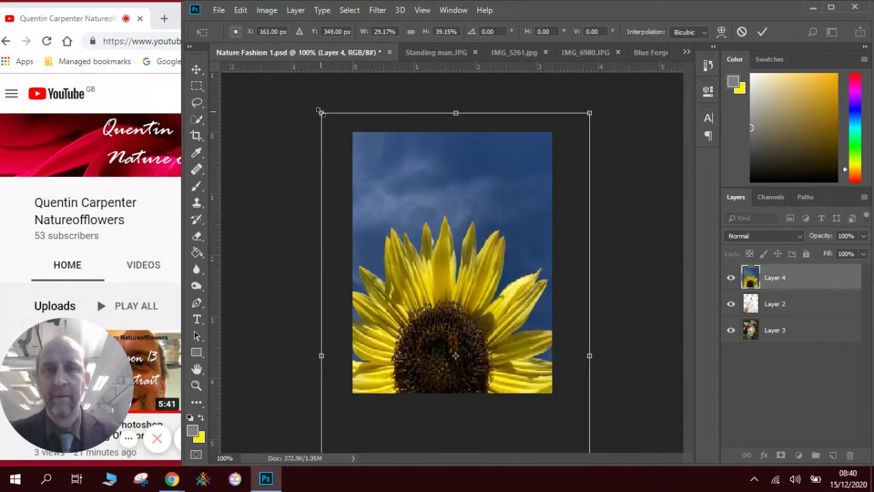
drag(319, 111, 384, 141)
drag(521, 275, 558, 276)
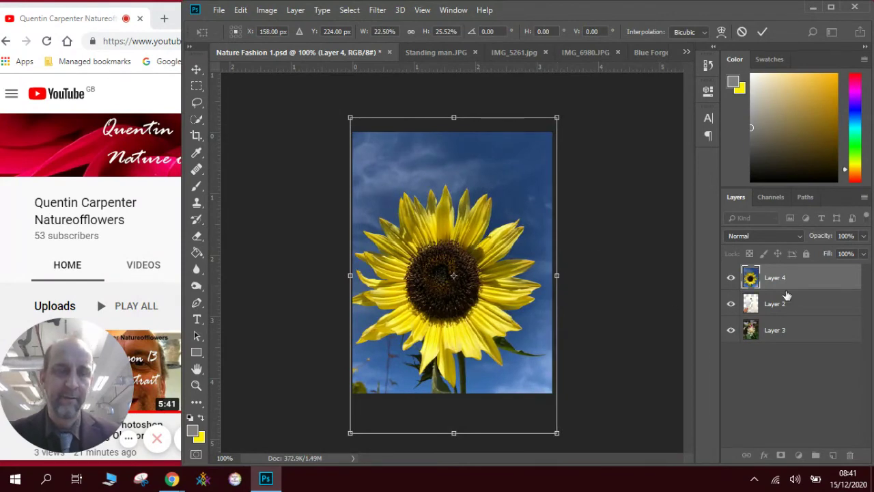
key(Return)
drag(791, 289, 804, 308)
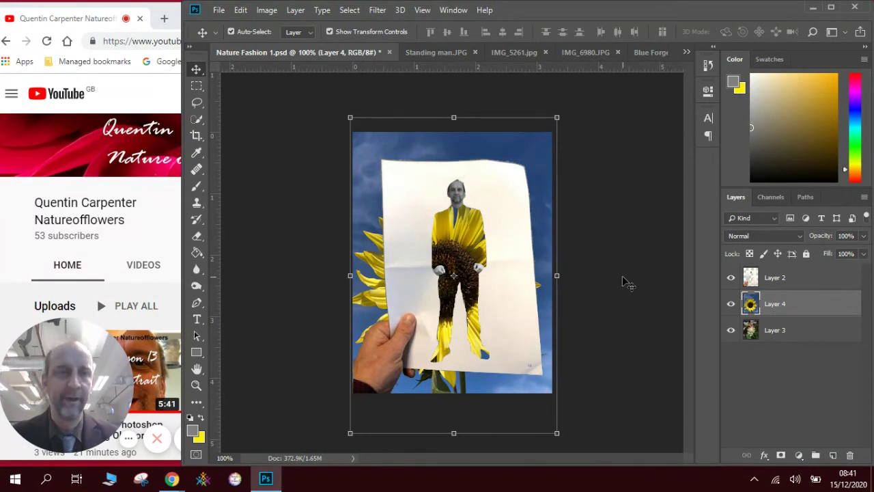
Select Layer 2 and nudge the paper slightly up-left over the sunflower
click(770, 280)
drag(516, 251, 504, 236)
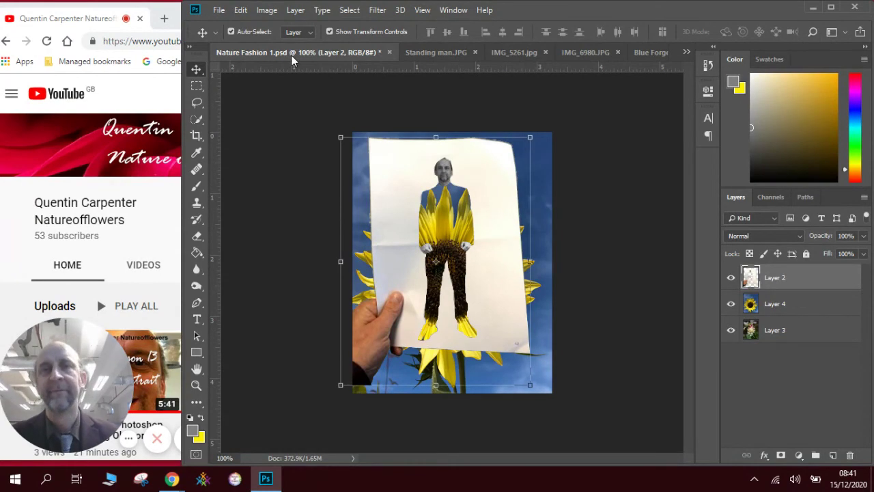
click(220, 10)
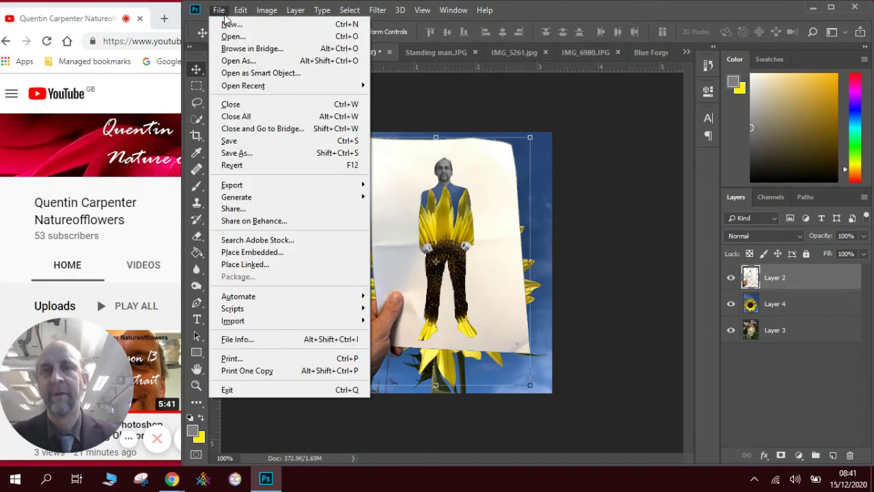
click(253, 153)
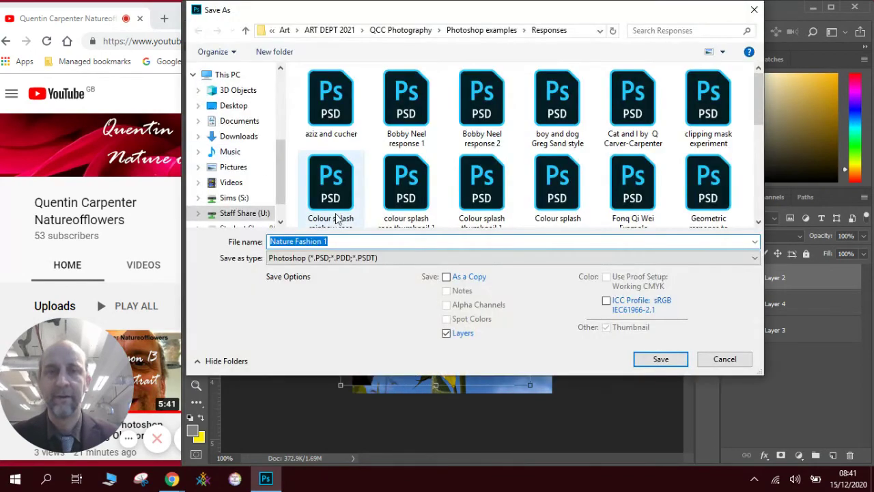
click(339, 243)
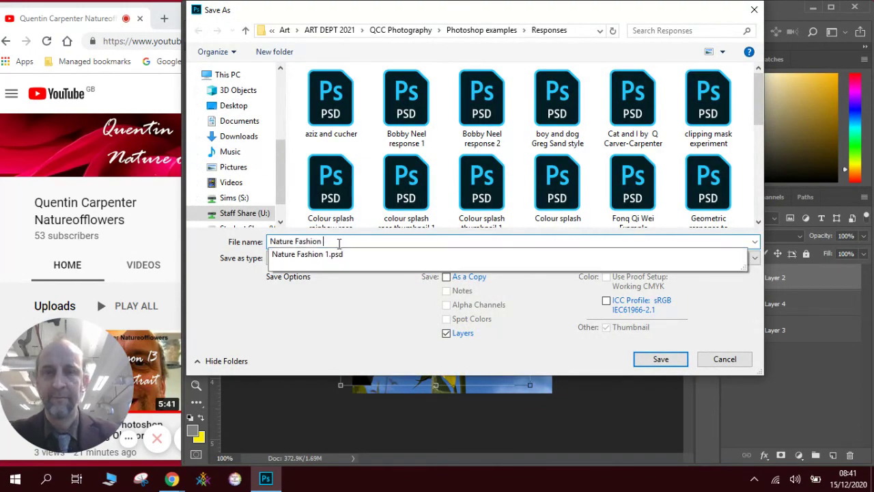
key(Return)
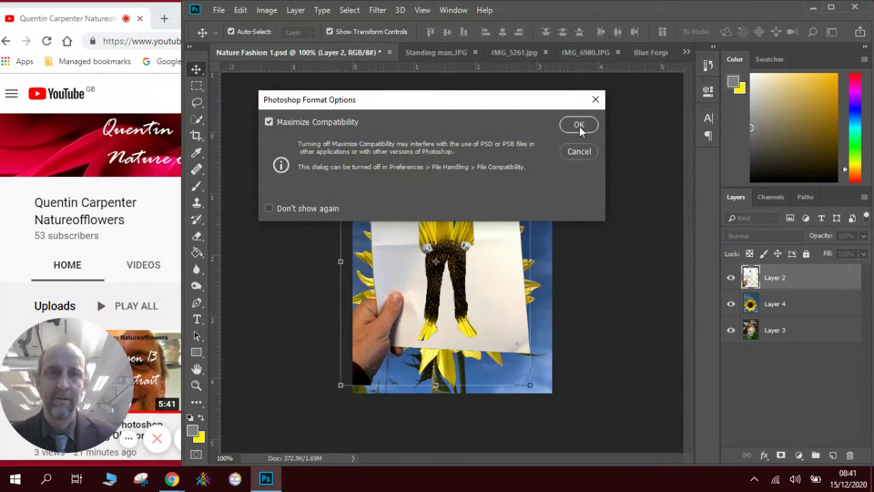
click(579, 126)
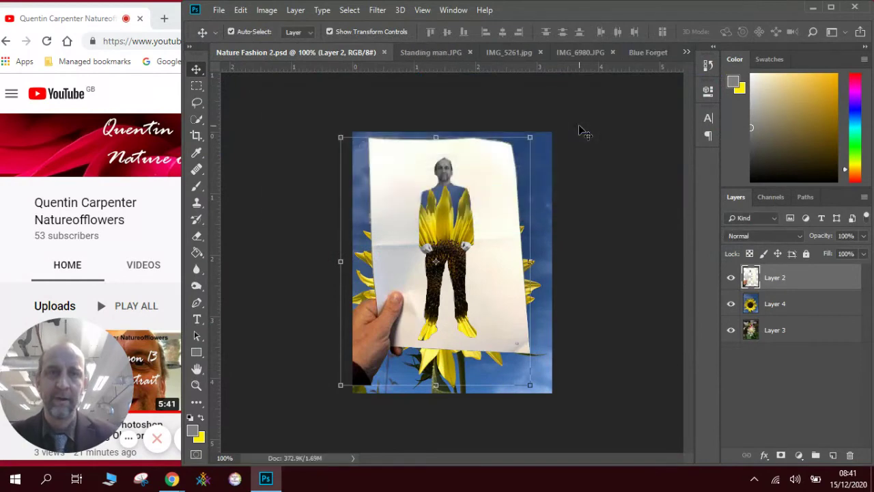
Check the Nature Fashion 2 collage's image size without changing it
click(653, 52)
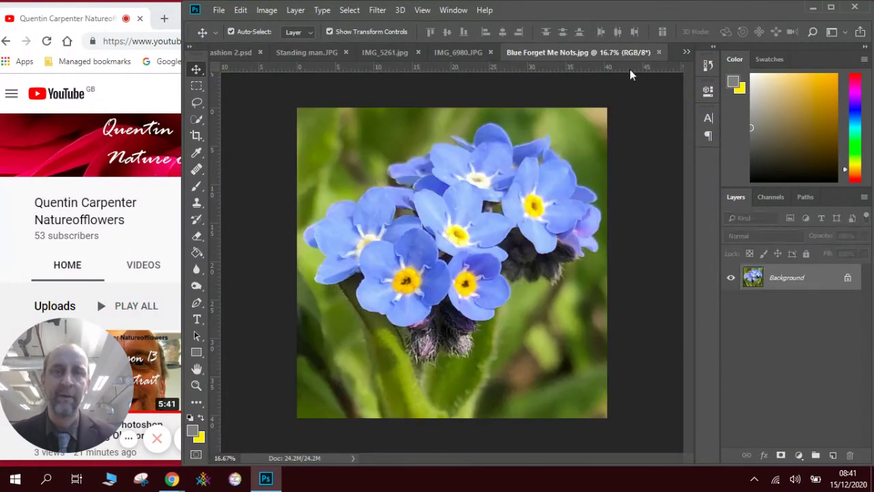
click(235, 55)
click(261, 10)
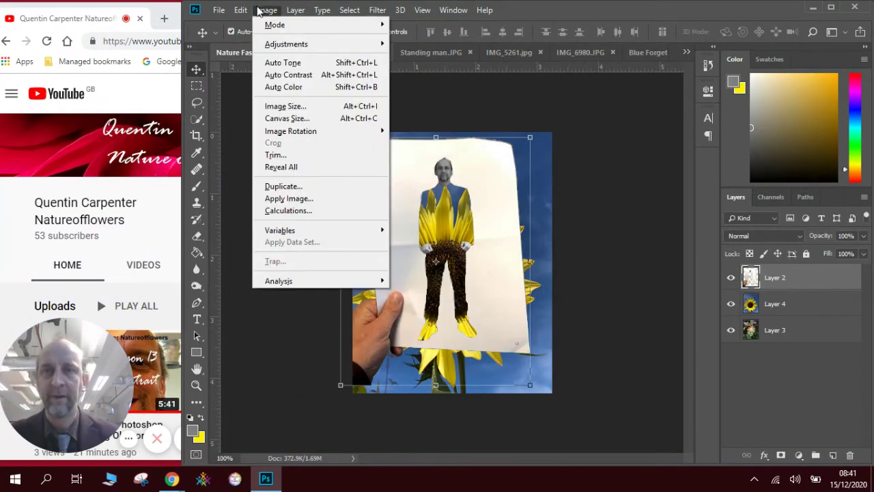
click(328, 107)
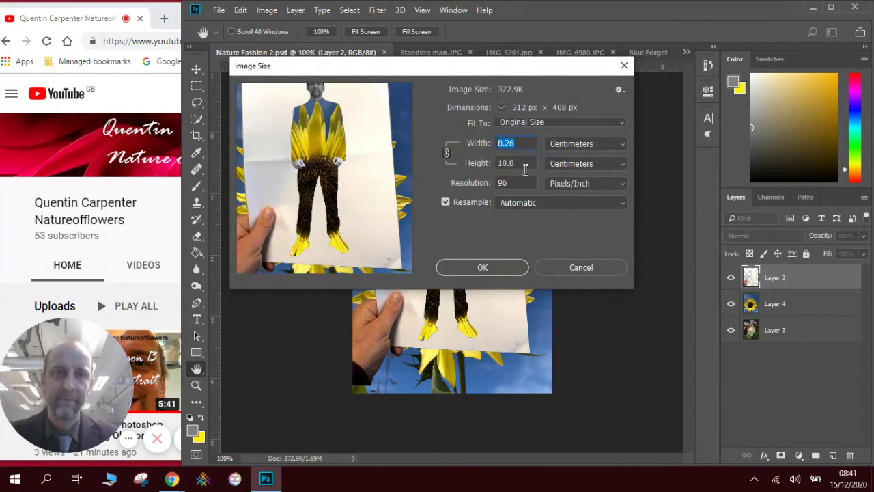
click(581, 268)
key(v)
Resize Blue Forget Me Nots.jpg to 10 cm height with linked width
click(636, 52)
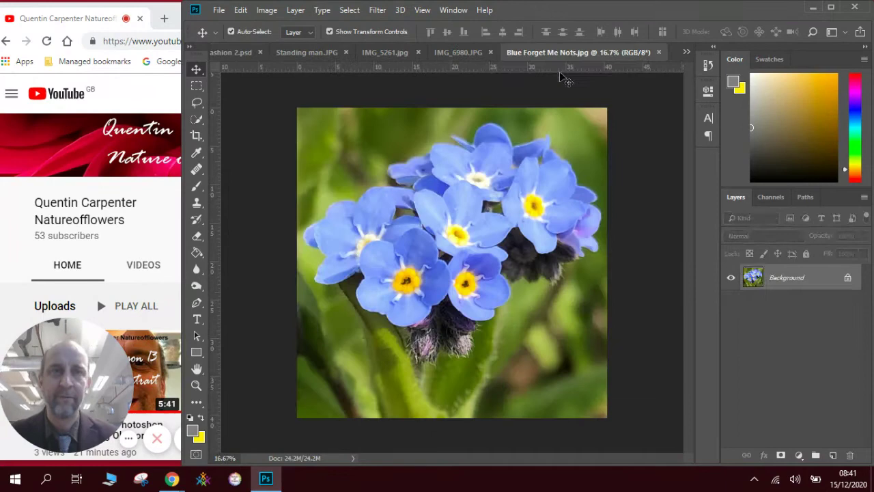
click(267, 9)
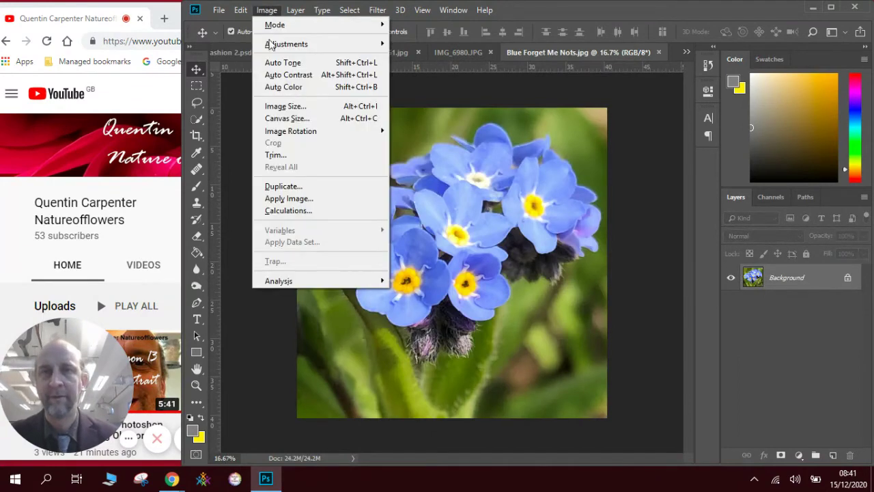
click(287, 106)
click(535, 163)
drag(535, 162, 482, 163)
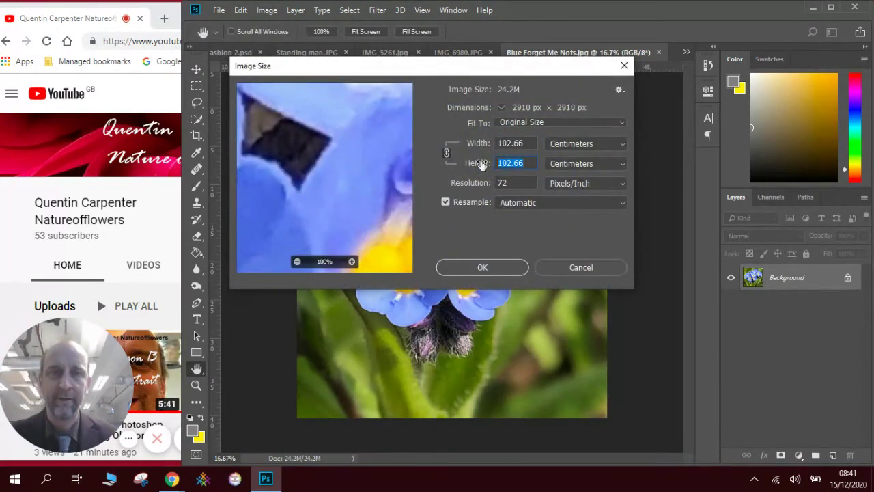
text(10)
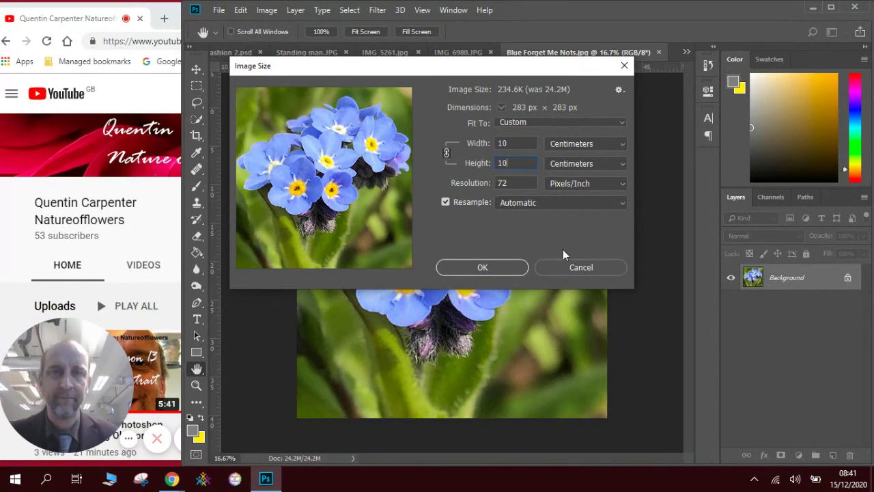
click(498, 267)
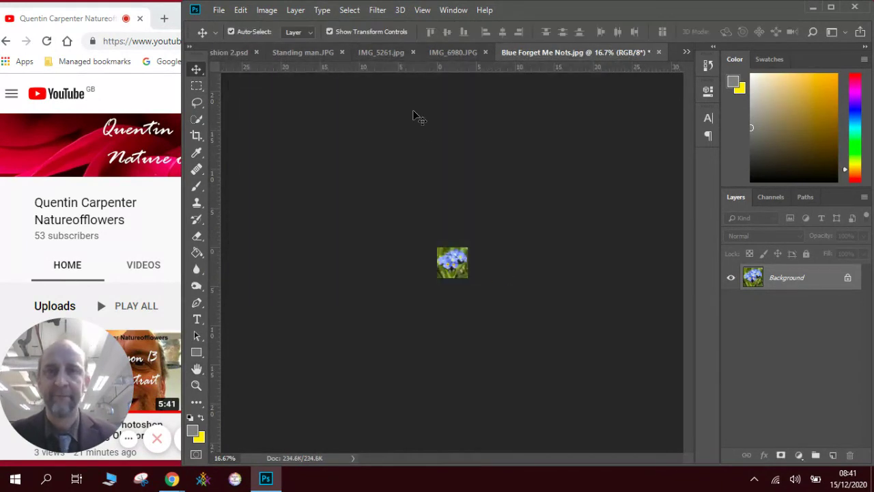
Zoom in and copy the entire forget-me-not photo with a full rectangular selection
key(ctrl+plus)
key(ctrl+plus)
key(ctrl+plus)
key(ctrl+plus)
key(ctrl+plus)
key(ctrl+plus)
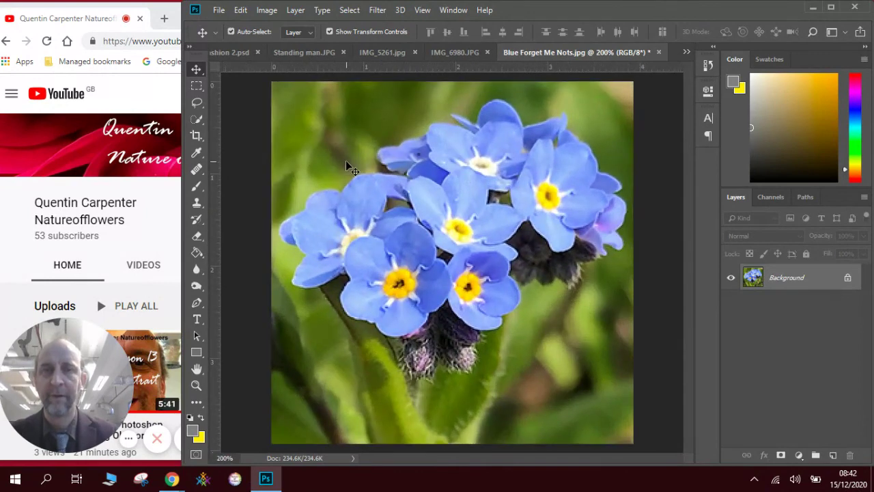
click(198, 86)
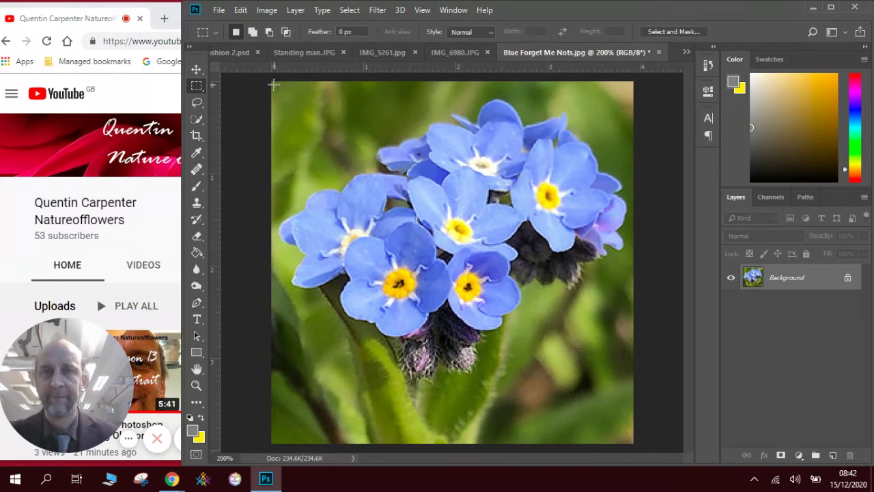
drag(273, 83, 632, 446)
click(240, 9)
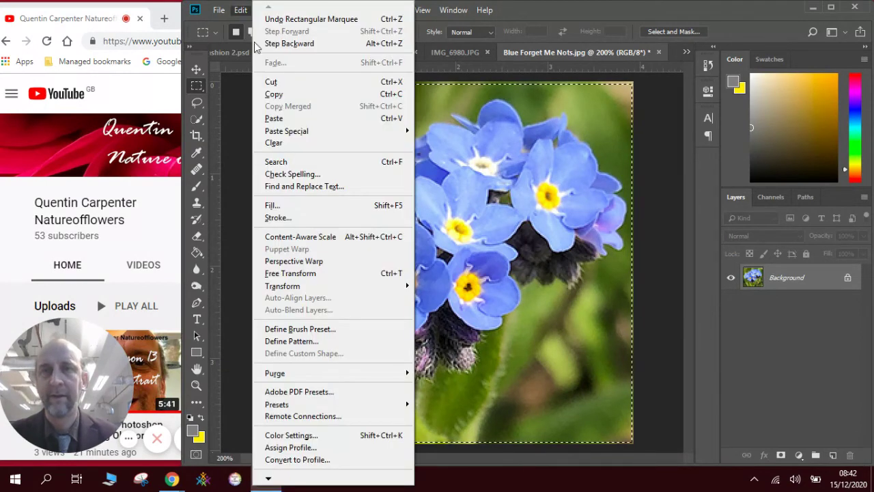
click(273, 94)
Paste the flower photo into Nature Fashion 2.psd as Layer 5
click(238, 53)
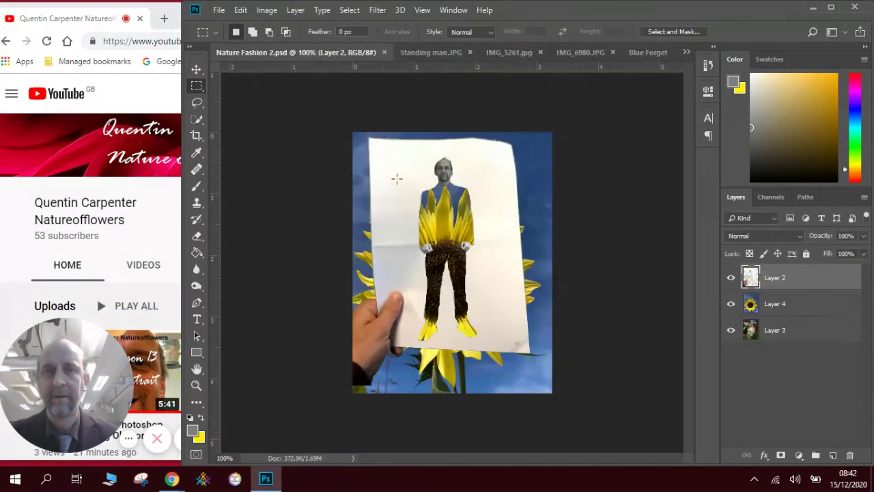
key(ctrl+v)
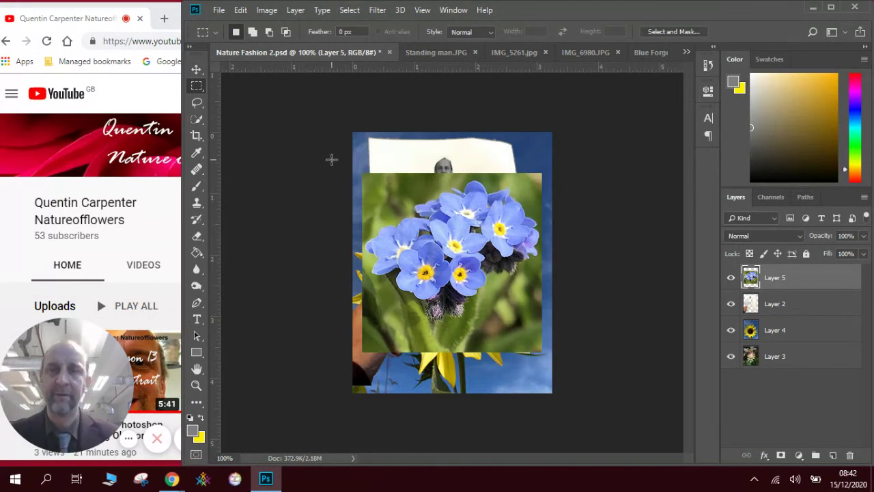
click(196, 71)
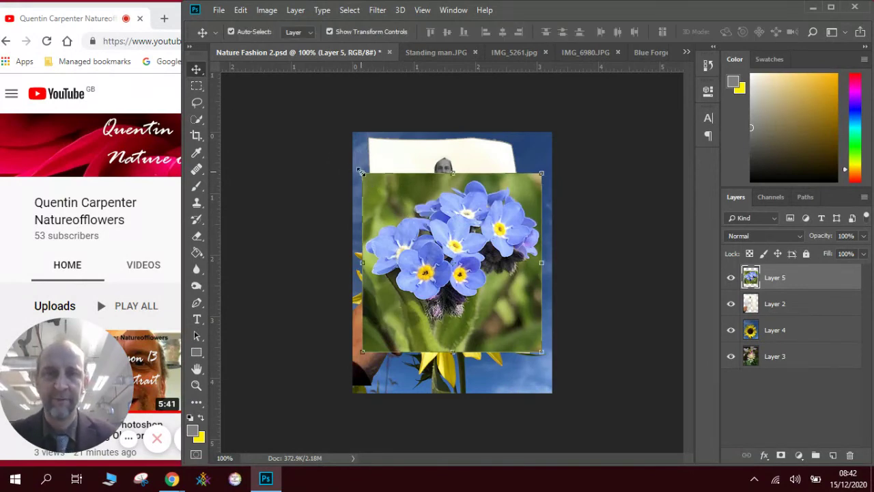
Stretch Layer 5 to cover the canvas, place it below paper Layer 2, and nudge the paper
drag(361, 172, 348, 133)
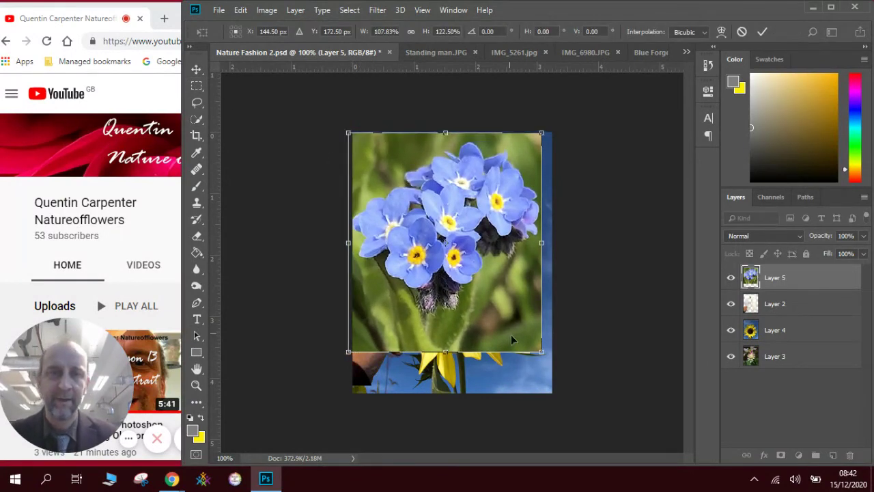
drag(537, 350, 567, 401)
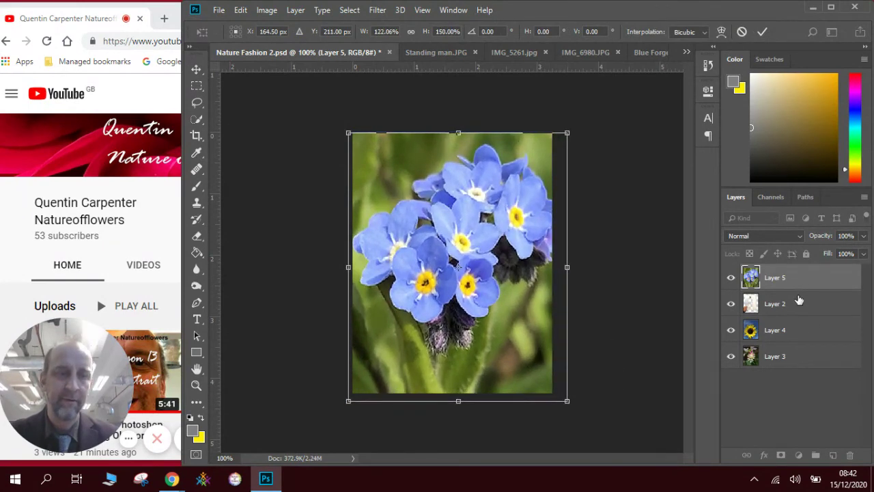
key(Return)
drag(791, 287, 800, 318)
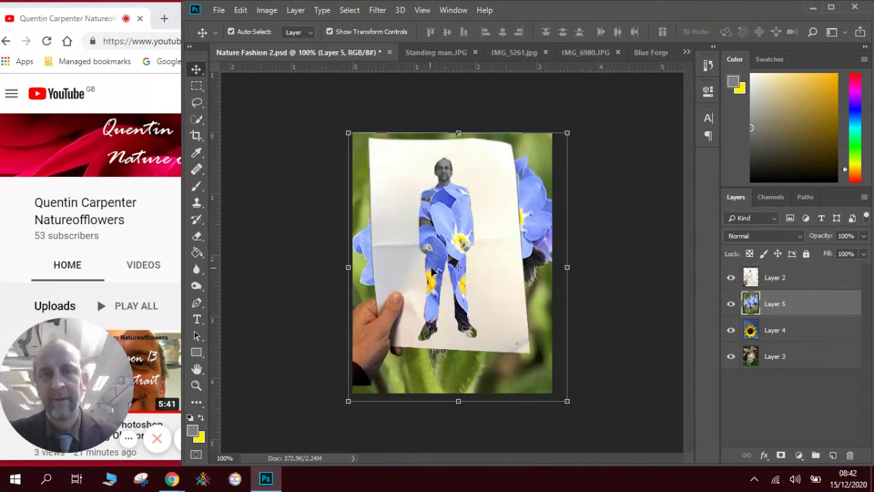
mouse_move(382, 209)
mouse_down()
mouse_move(410, 238)
mouse_move(426, 230)
mouse_move(408, 223)
mouse_move(393, 231)
mouse_move(418, 231)
mouse_move(434, 214)
mouse_move(422, 200)
mouse_move(393, 215)
mouse_up()
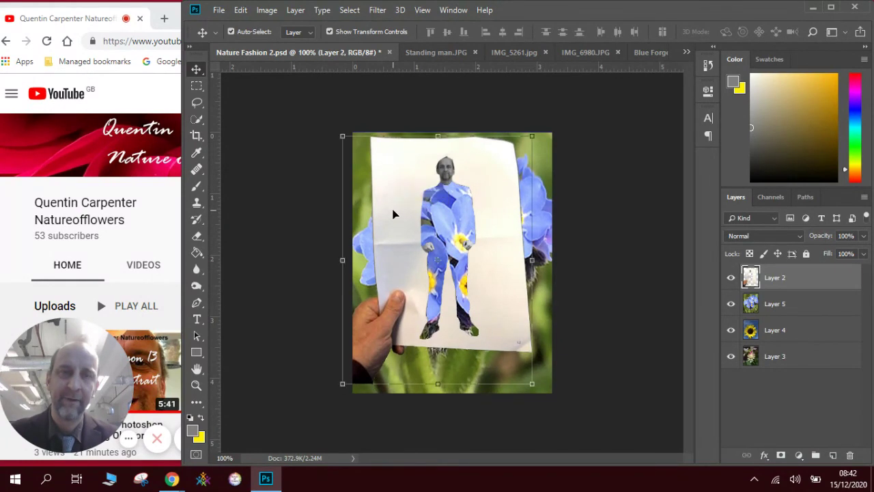
Deselect the paper layer and save the collage as Nature Fashion 3.psd with default format options
click(584, 237)
click(218, 10)
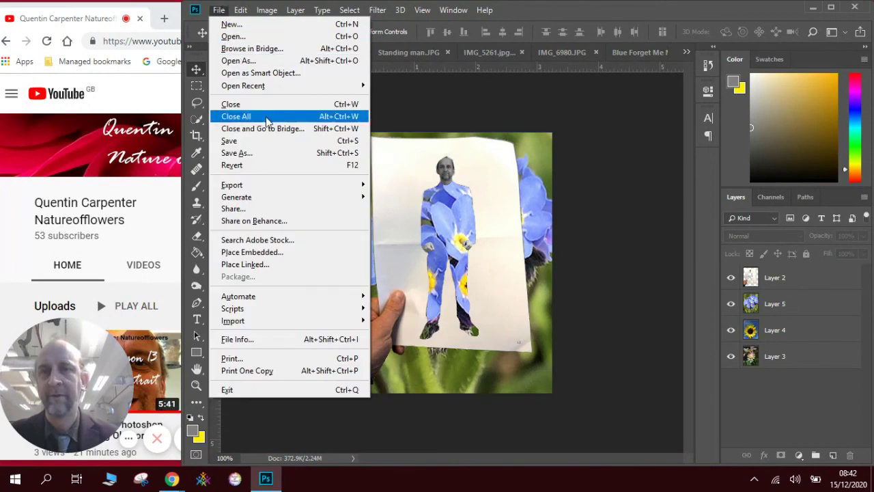
click(276, 152)
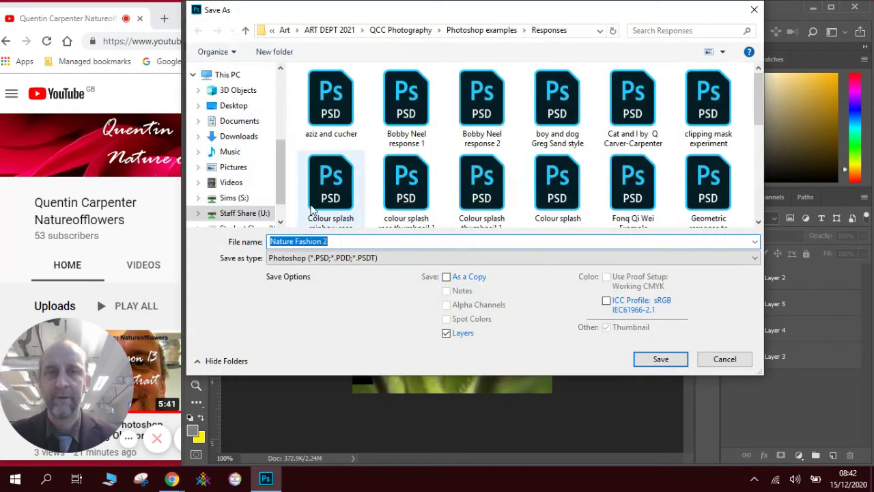
click(345, 242)
key(BackSpace)
text(3)
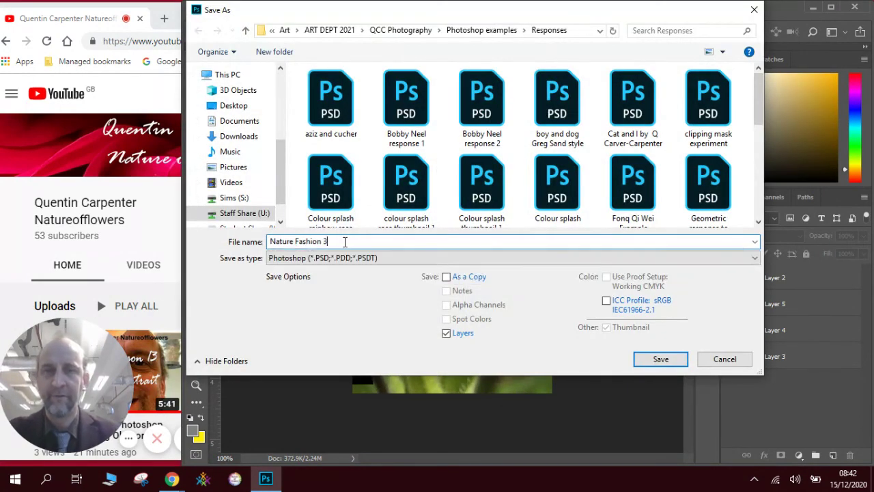
click(659, 359)
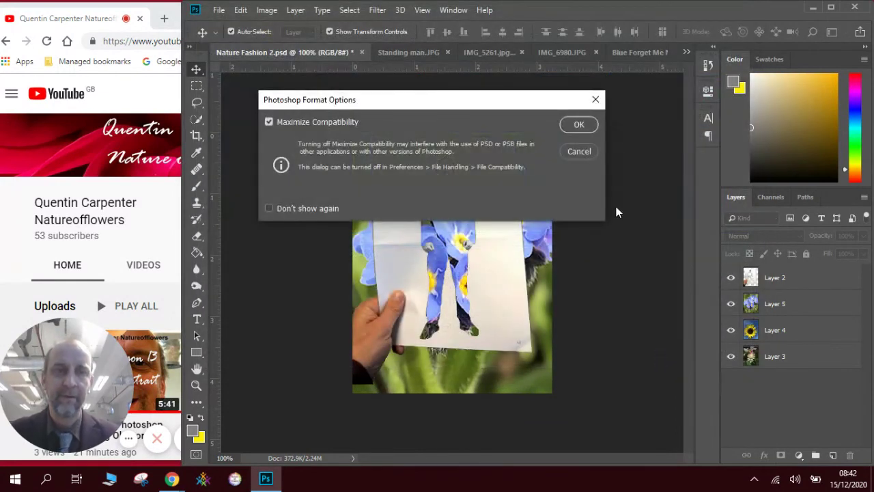
click(578, 125)
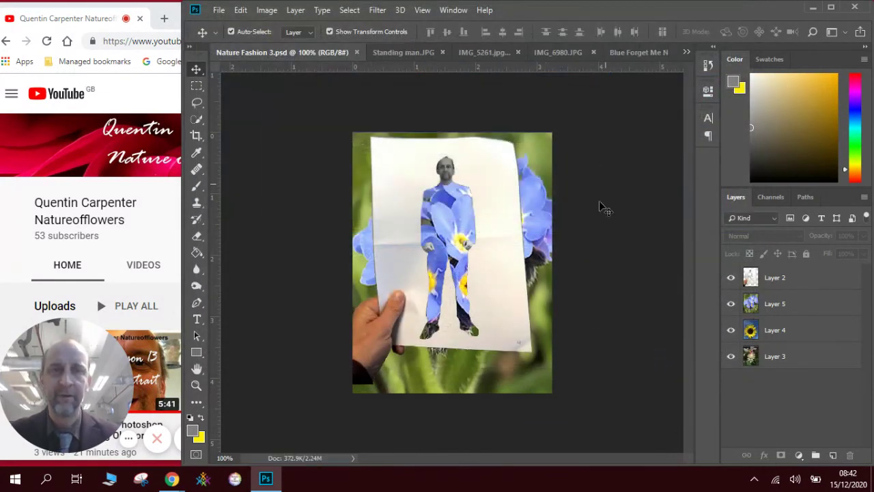
click(731, 304)
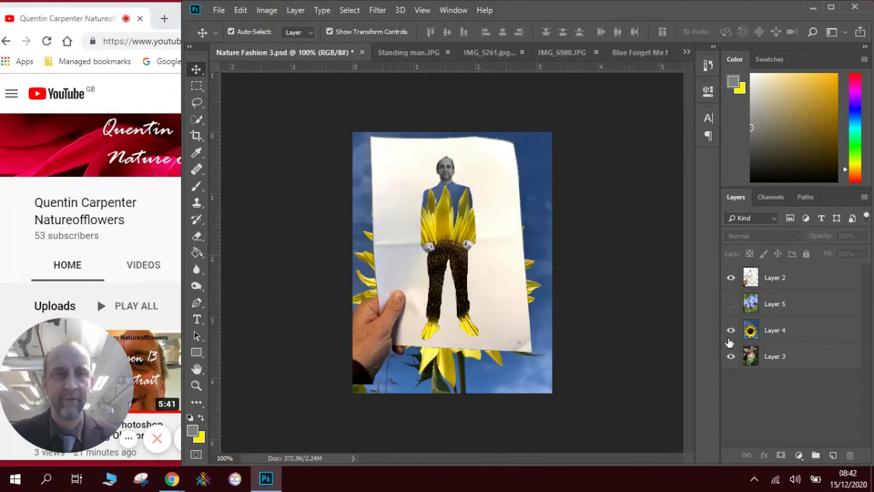
click(731, 330)
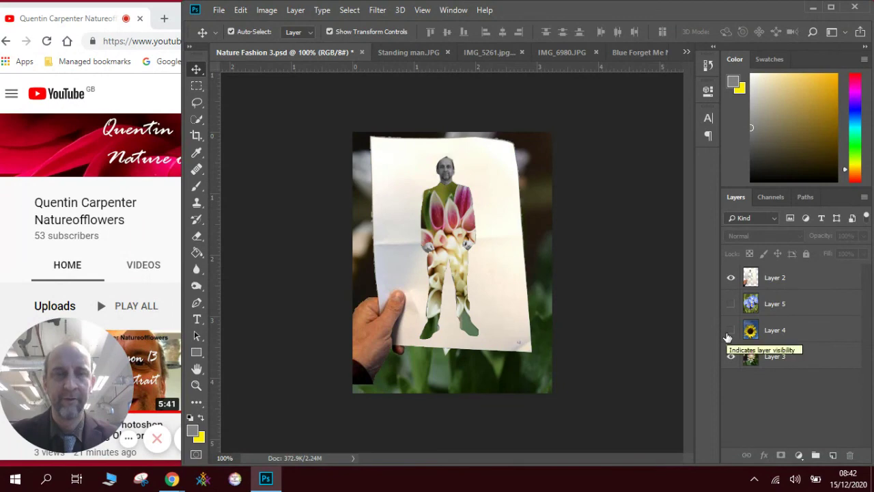
click(731, 331)
click(731, 304)
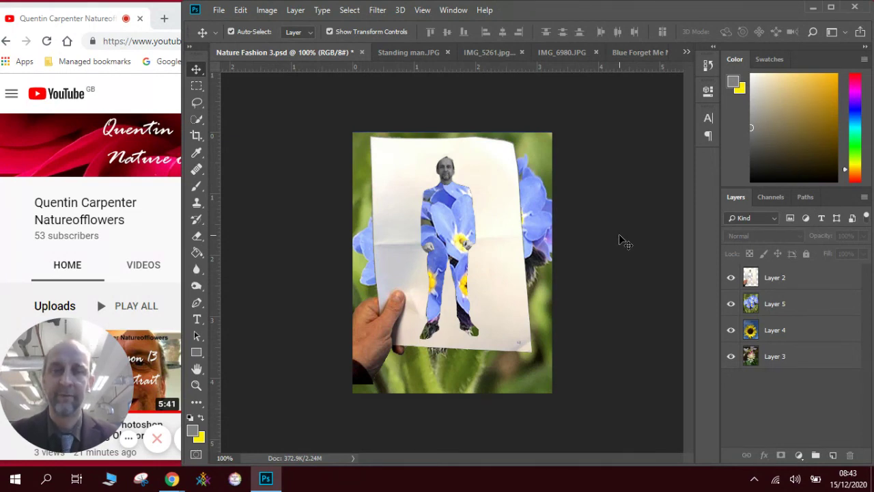
Bring the Chrome window with the Nature of Flowers YouTube channel to the front
click(157, 202)
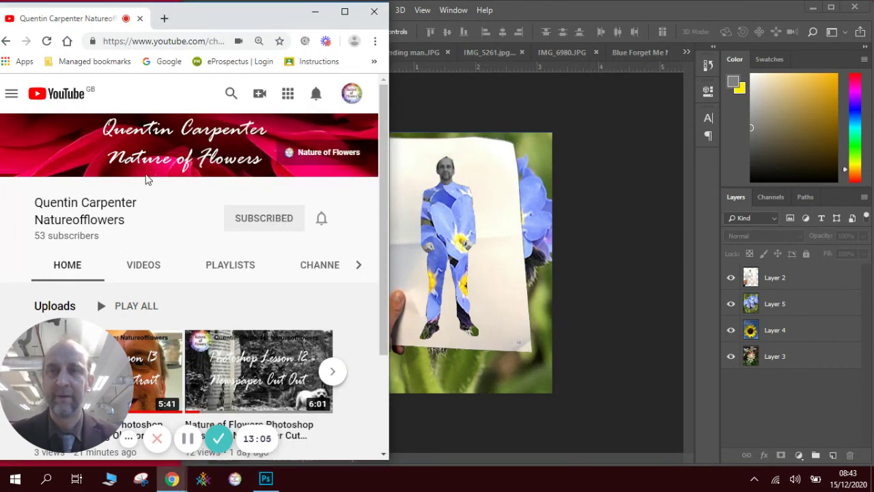